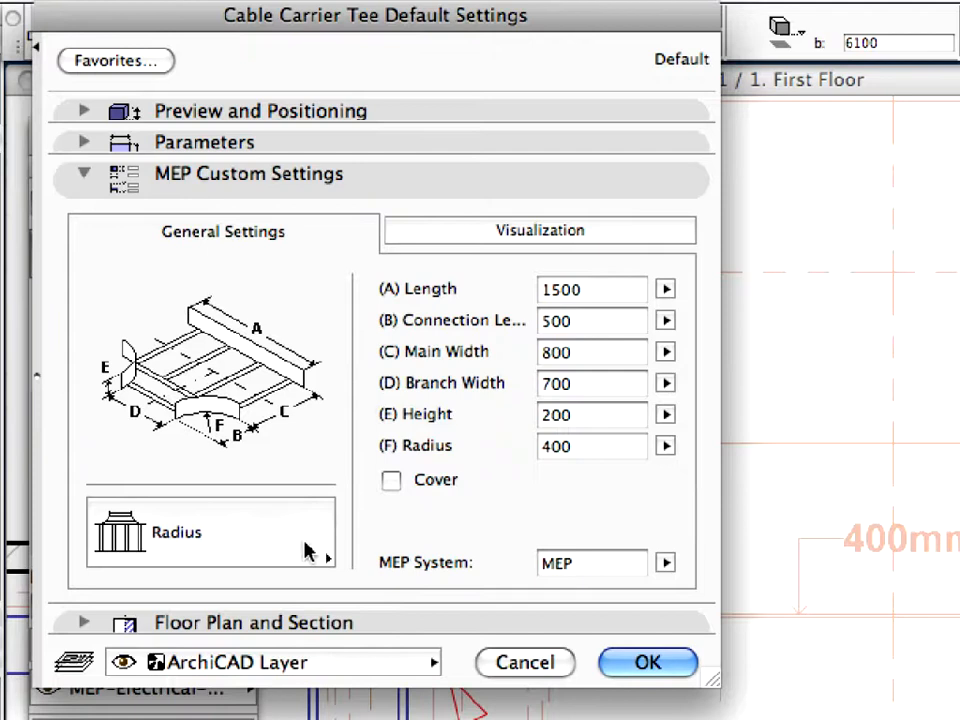
- Set the cable carrier tee's shape to Mitered and place the tee at the cable tray end marked 2.1
{"action": "left_click", "coordinate": [308, 551]}
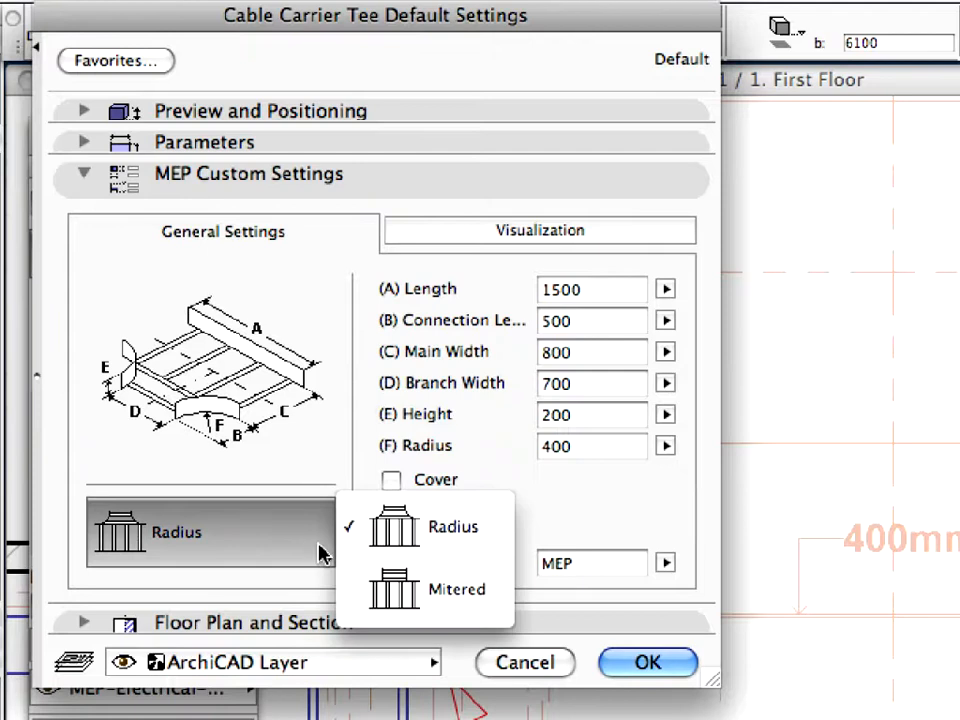
{"action": "left_click", "coordinate": [487, 598]}
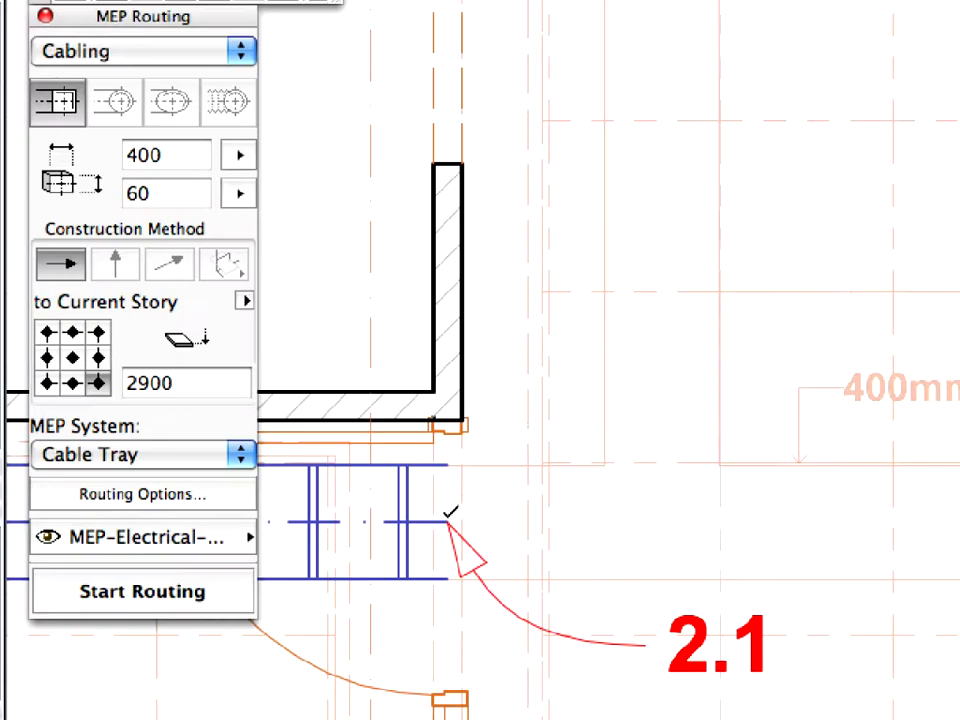
{"action": "left_click", "coordinate": [450, 513]}
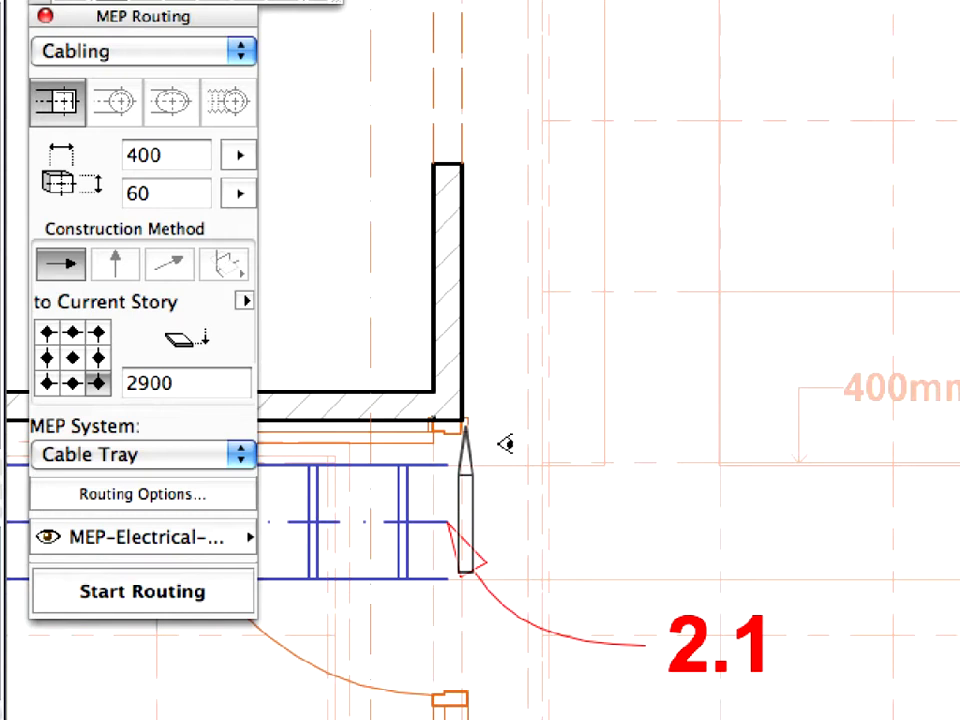
{"action": "left_click", "coordinate": [505, 333]}
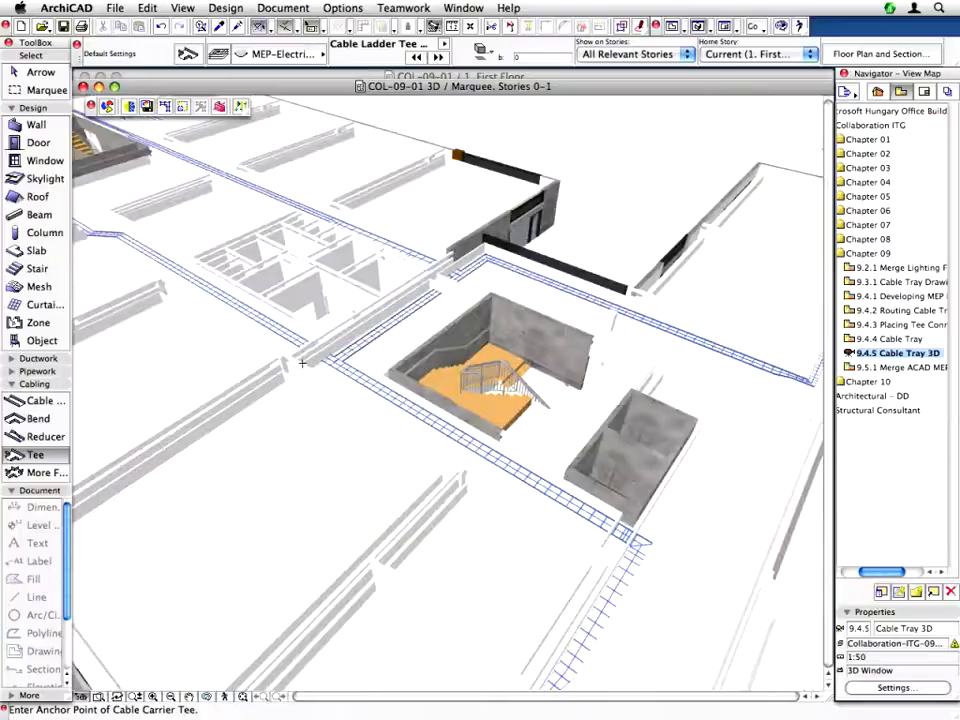
- Examine the cable tray tee junction beside the stairwell up close in the 3D view
{"action": "middle_click_drag", "start_coordinate": [340, 345], "coordinate": [322, 358], "text": "shift"}
{"action": "scroll", "coordinate": [322, 358], "scroll_direction": "up", "scroll_amount": 5}
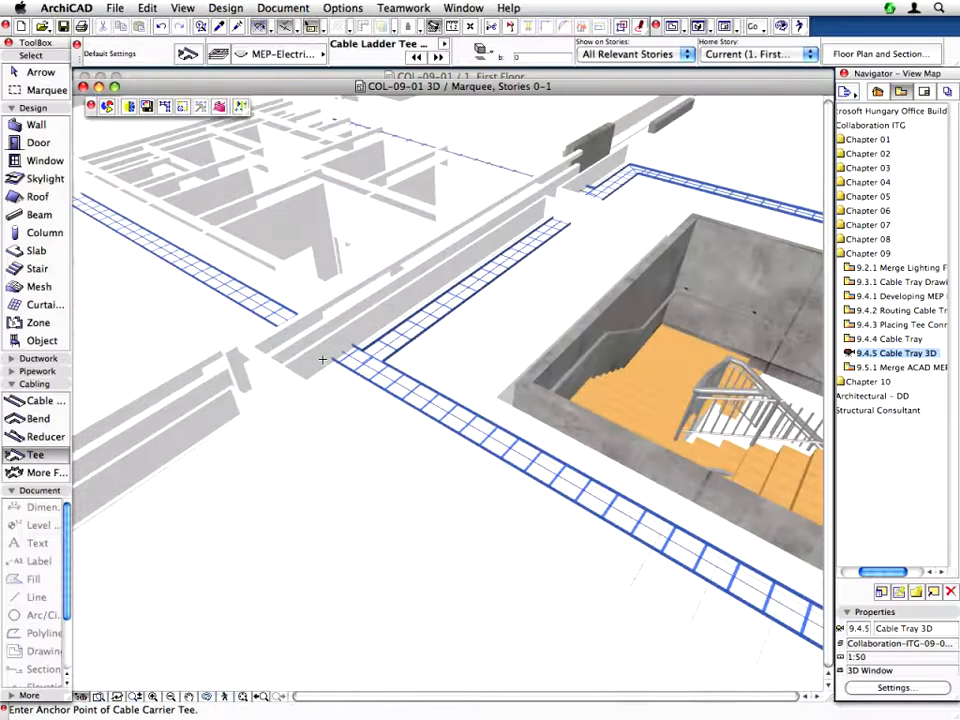
{"action": "scroll", "coordinate": [322, 359], "scroll_direction": "up", "scroll_amount": 4}
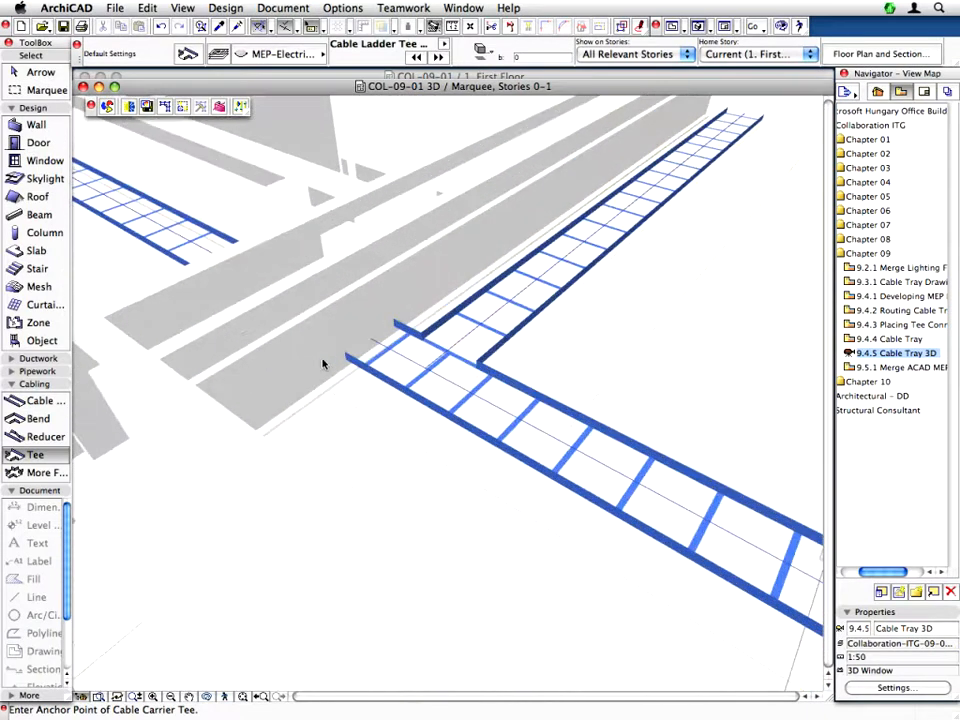
{"action": "scroll", "coordinate": [419, 366], "scroll_direction": "up", "scroll_amount": 1}
{"action": "middle_click_drag", "start_coordinate": [419, 366], "coordinate": [729, 369]}
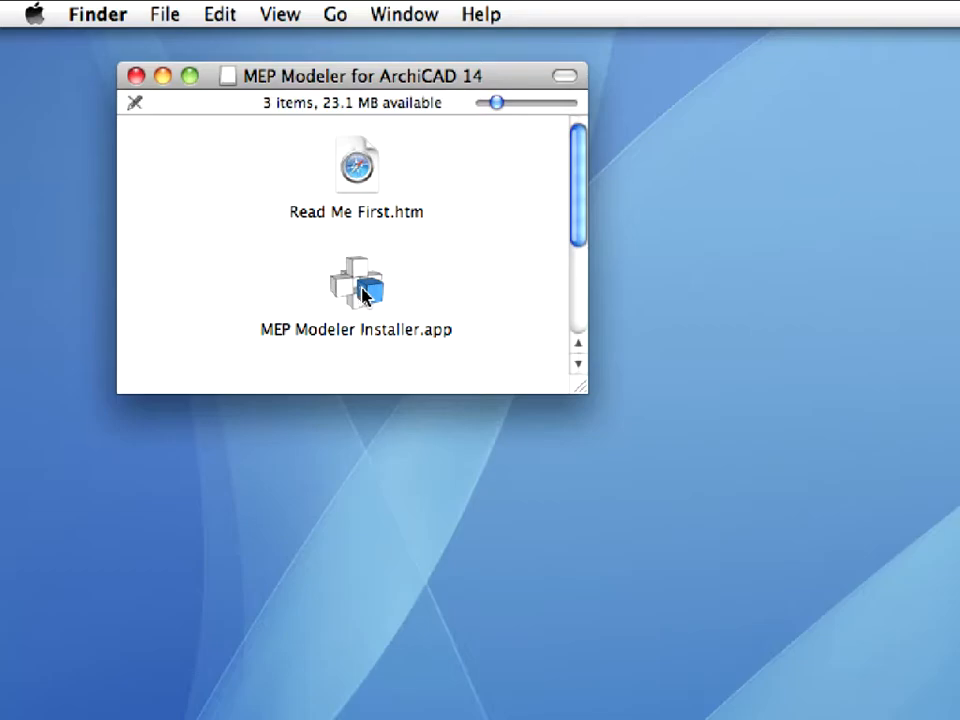
- Switch to Finder, open MEP Modeler Installer.app and complete the MEP Modeler for ArchiCAD 14 installation
{"action": "left_click", "coordinate": [362, 293]}
{"action": "right_click", "coordinate": [362, 293]}
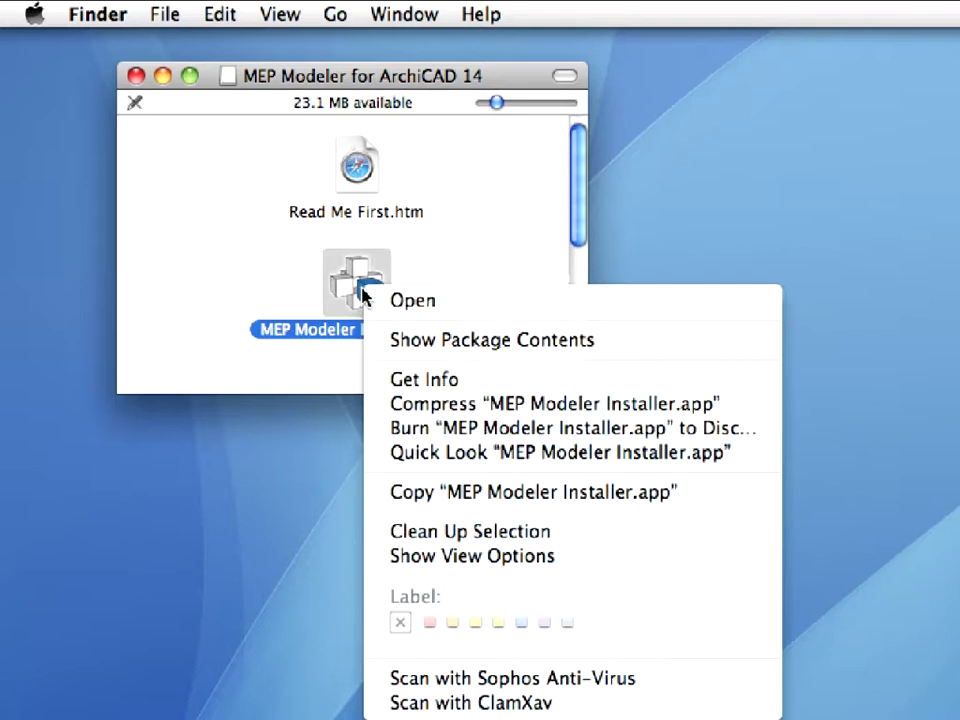
{"action": "left_click", "coordinate": [497, 313]}
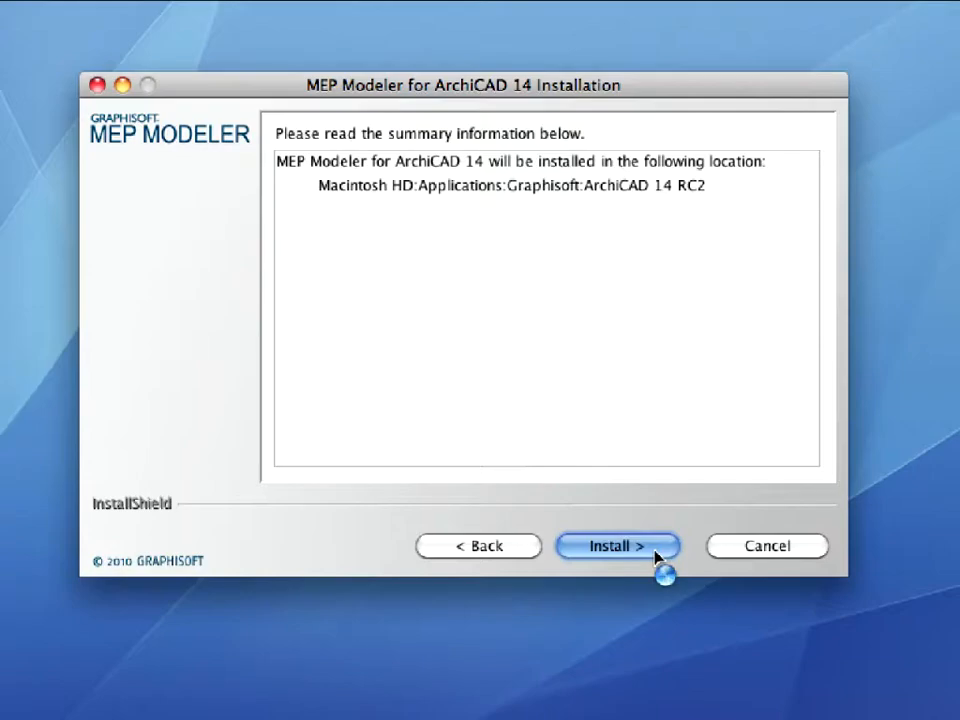
{"action": "left_click", "coordinate": [658, 560]}
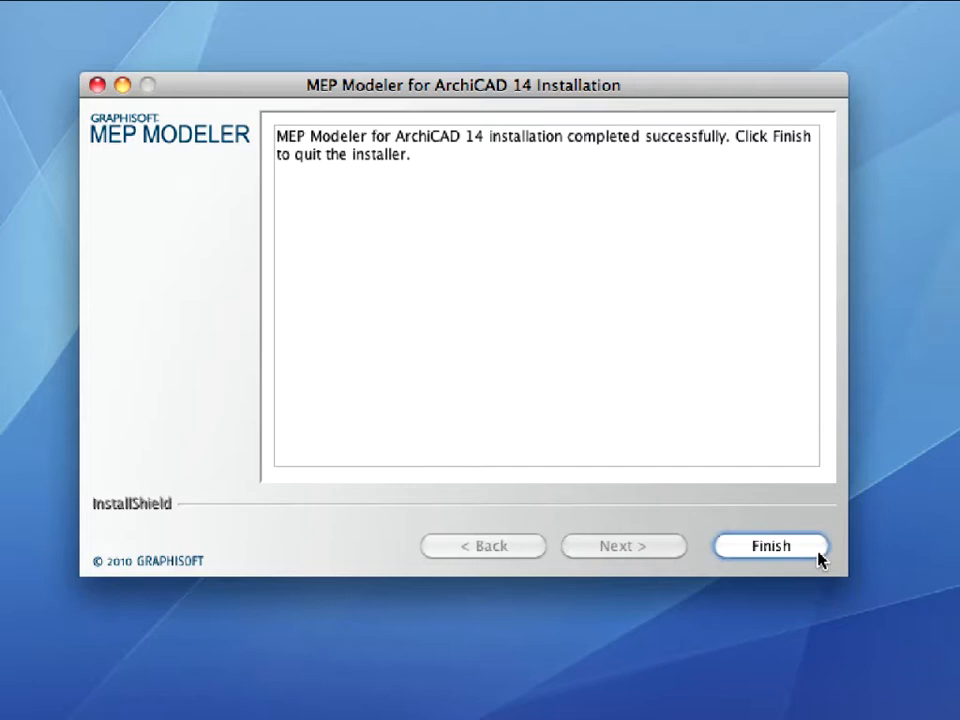
{"action": "left_click", "coordinate": [817, 552]}
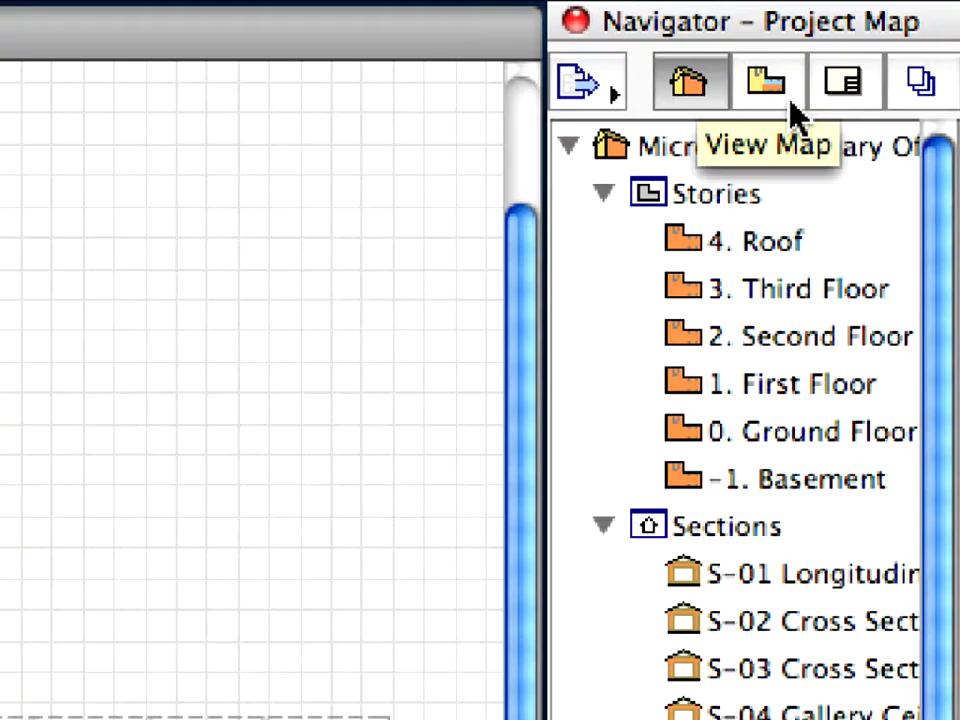
- In ArchiCAD, open the saved view 9.4.1 Developing MEP Model and choose E-13 First Floor Cable Tray as its trace reference
{"action": "left_click", "coordinate": [791, 101]}
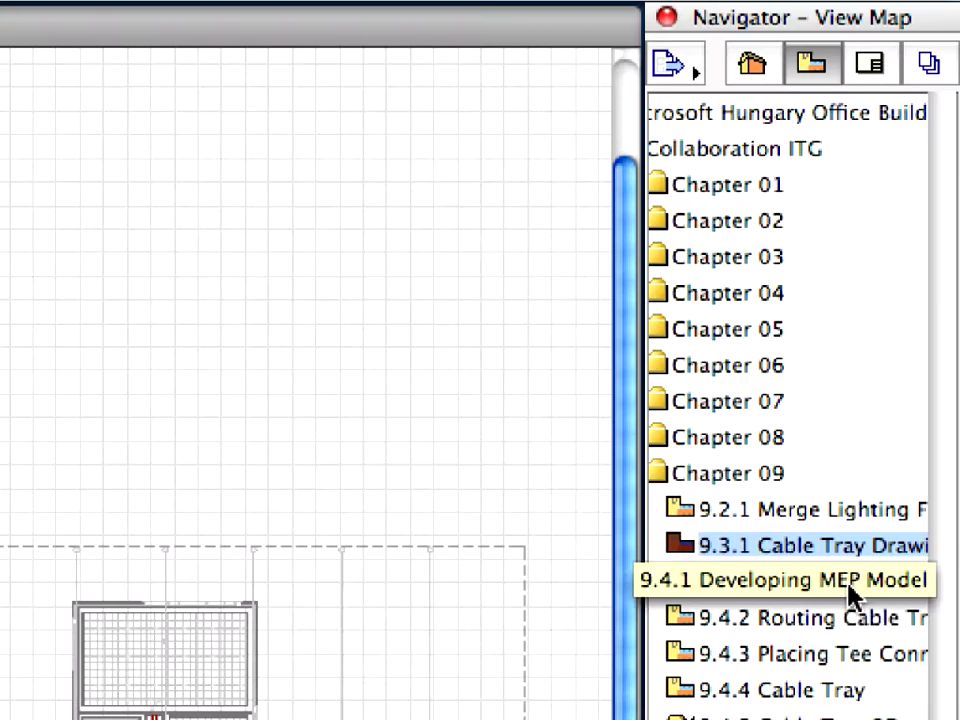
{"action": "double_click", "coordinate": [849, 590]}
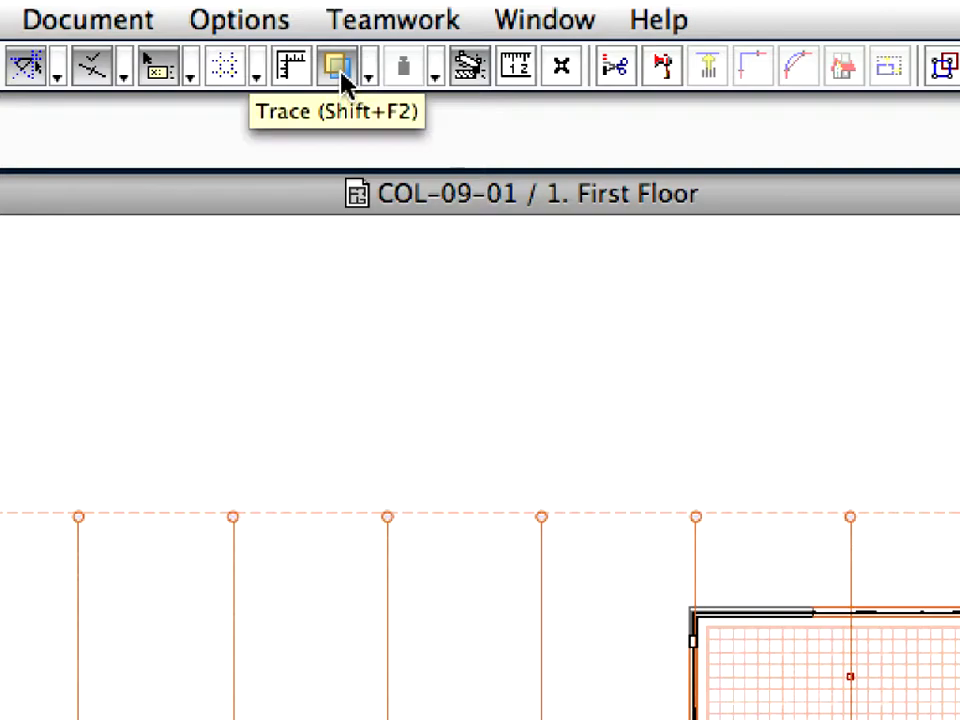
{"action": "left_click", "coordinate": [369, 78]}
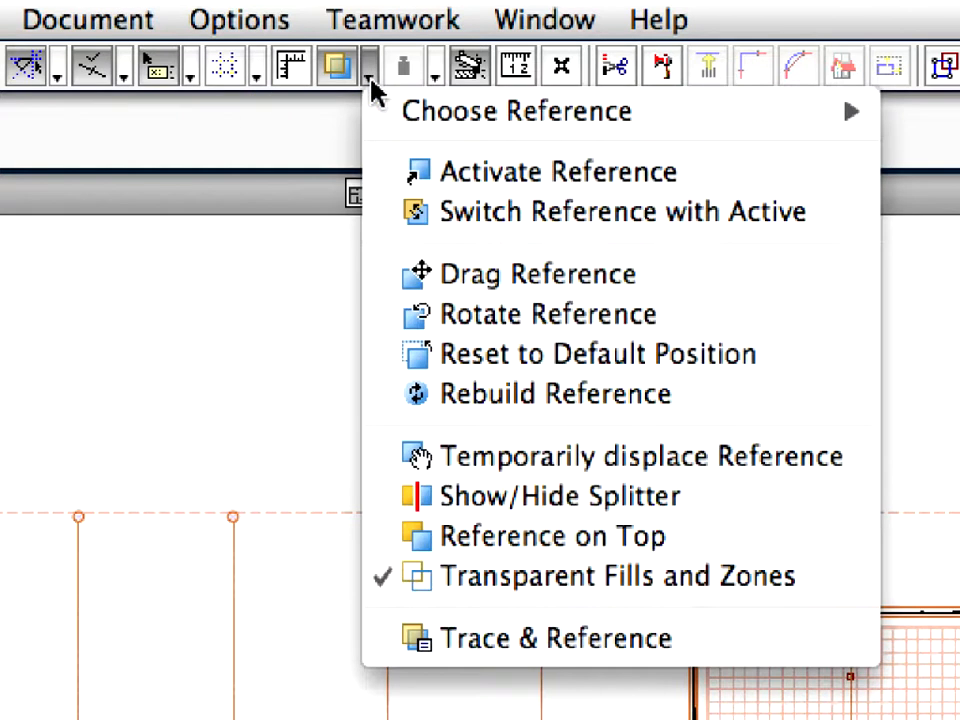
{"action": "mouse_move", "coordinate": [380, 112]}
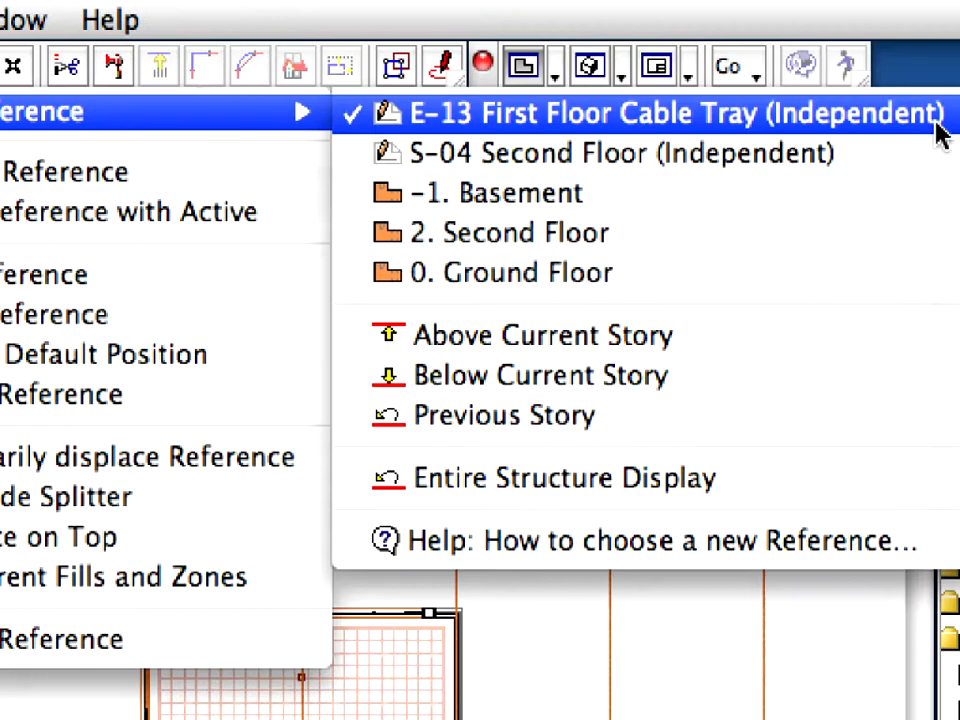
{"action": "left_click", "coordinate": [940, 115]}
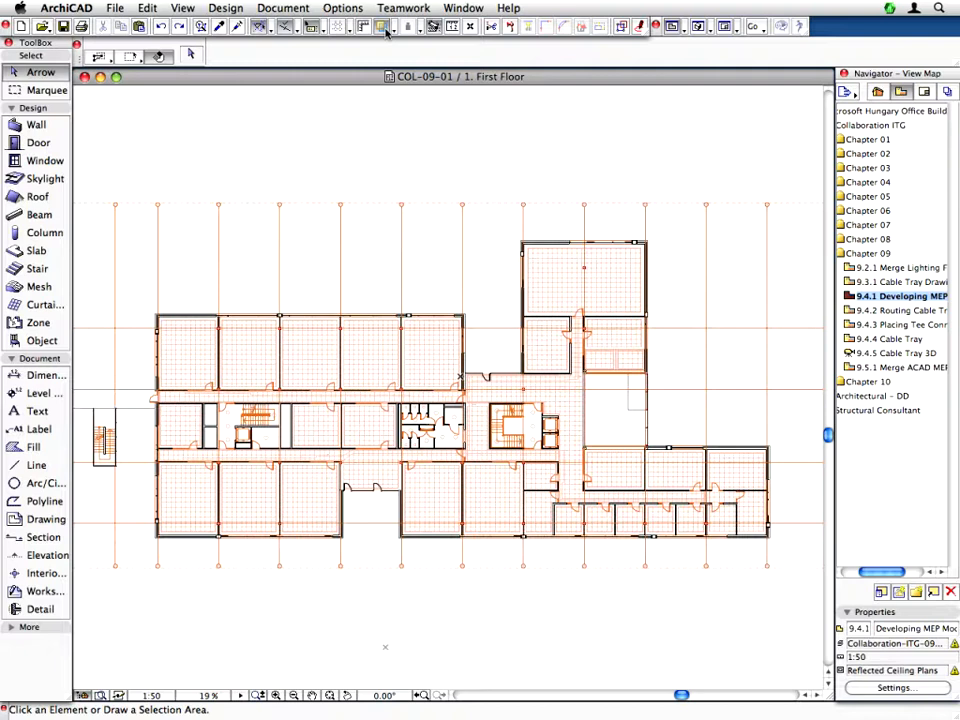
- Add the MEP Library 14 folder from the ArchiCAD 14 folder to the project's linked libraries
{"action": "left_click", "coordinate": [115, 8]}
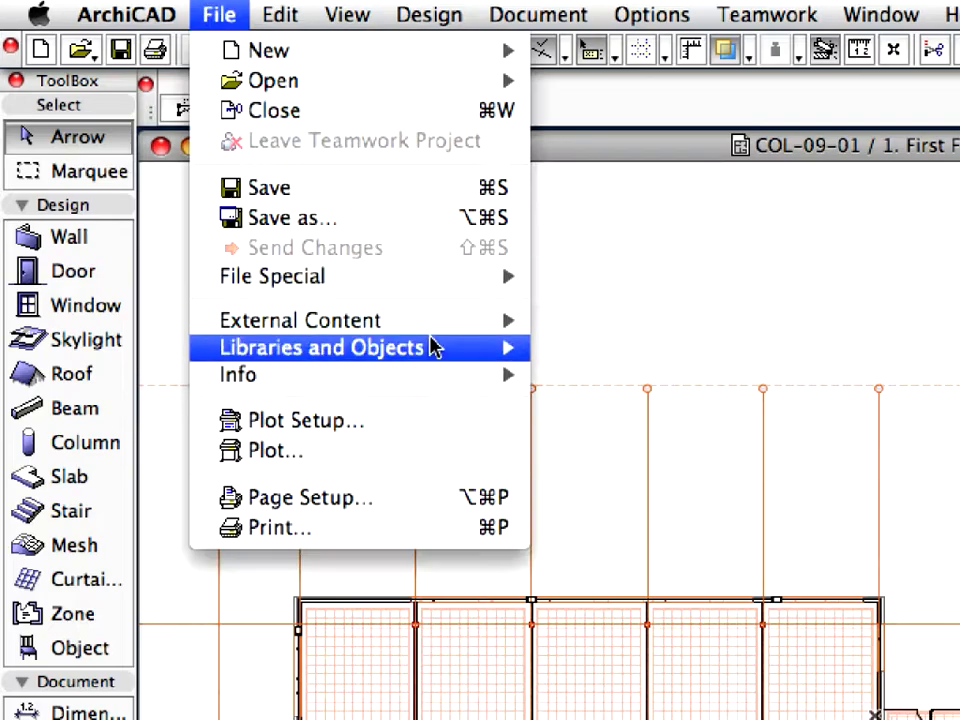
{"action": "mouse_move", "coordinate": [433, 348]}
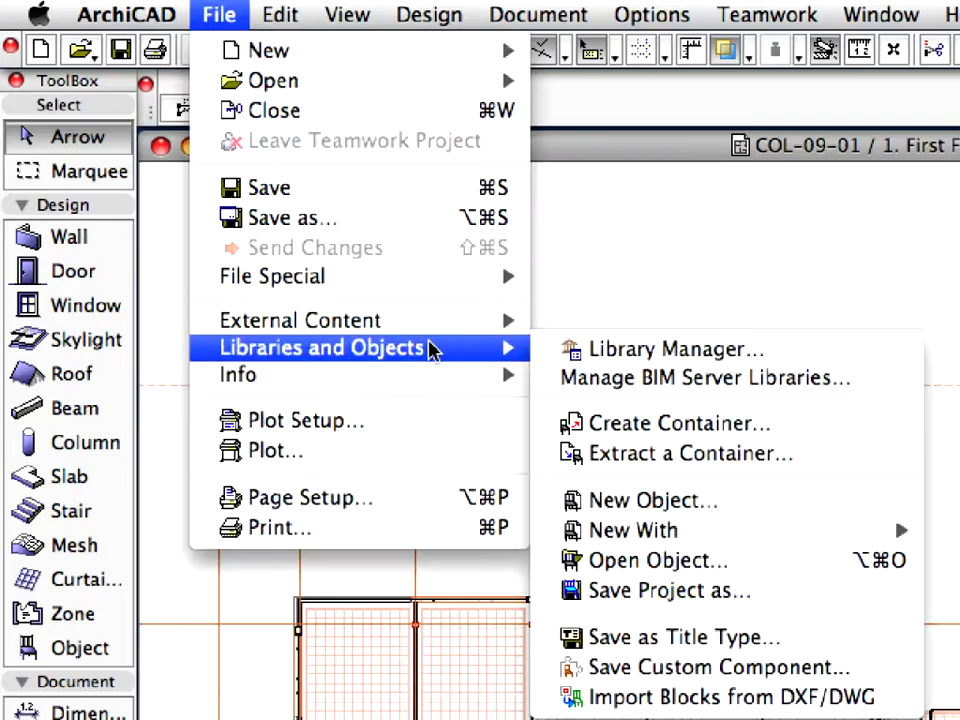
{"action": "left_click", "coordinate": [874, 352]}
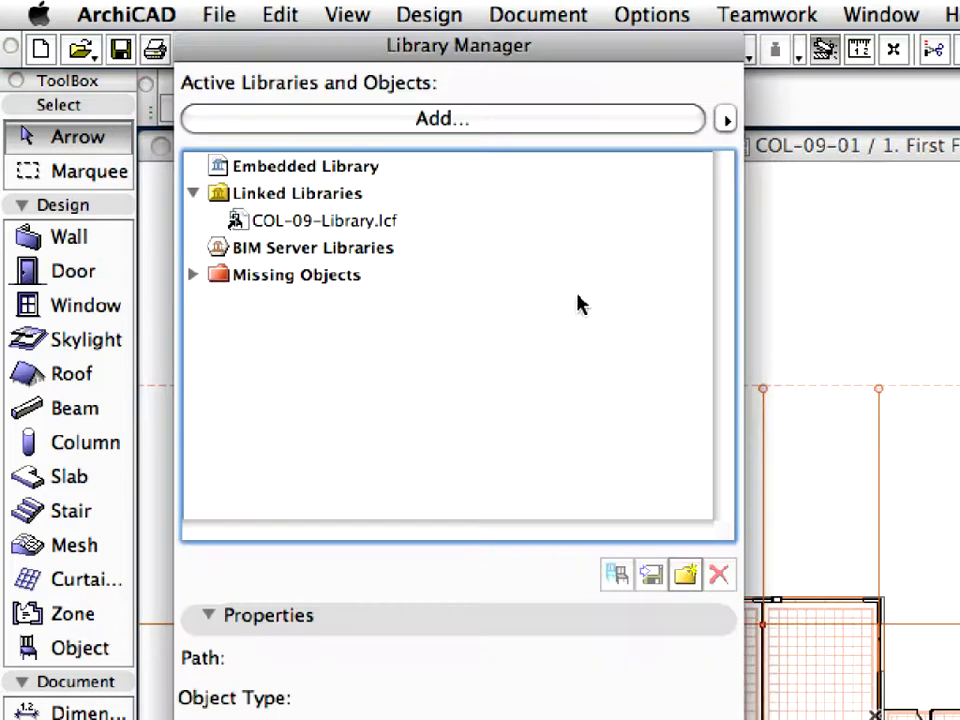
{"action": "left_click", "coordinate": [680, 126]}
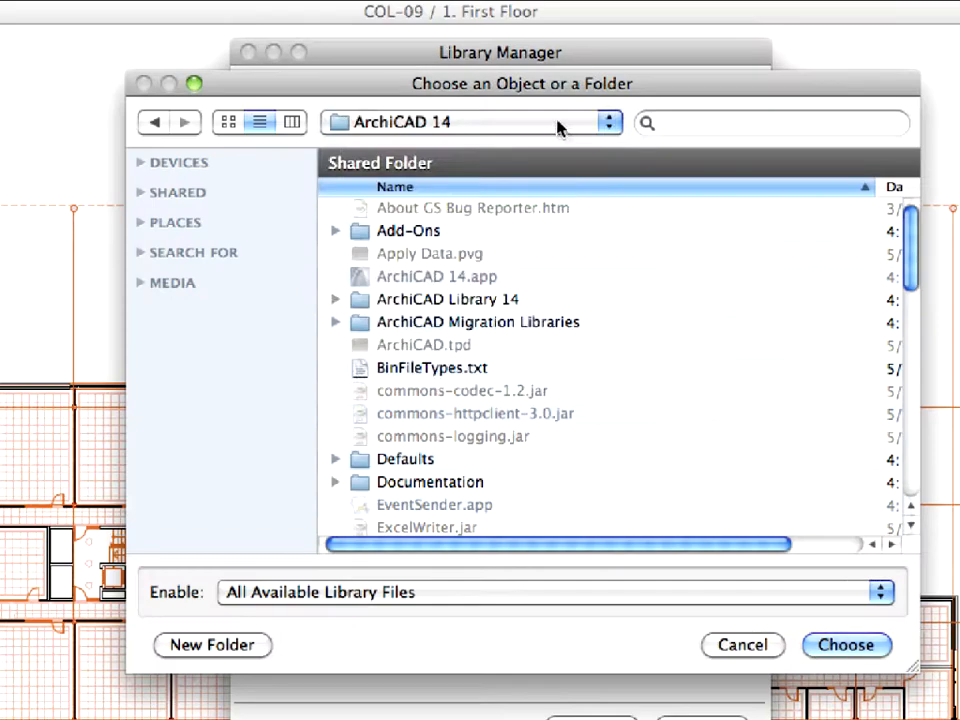
{"action": "left_click", "coordinate": [558, 125]}
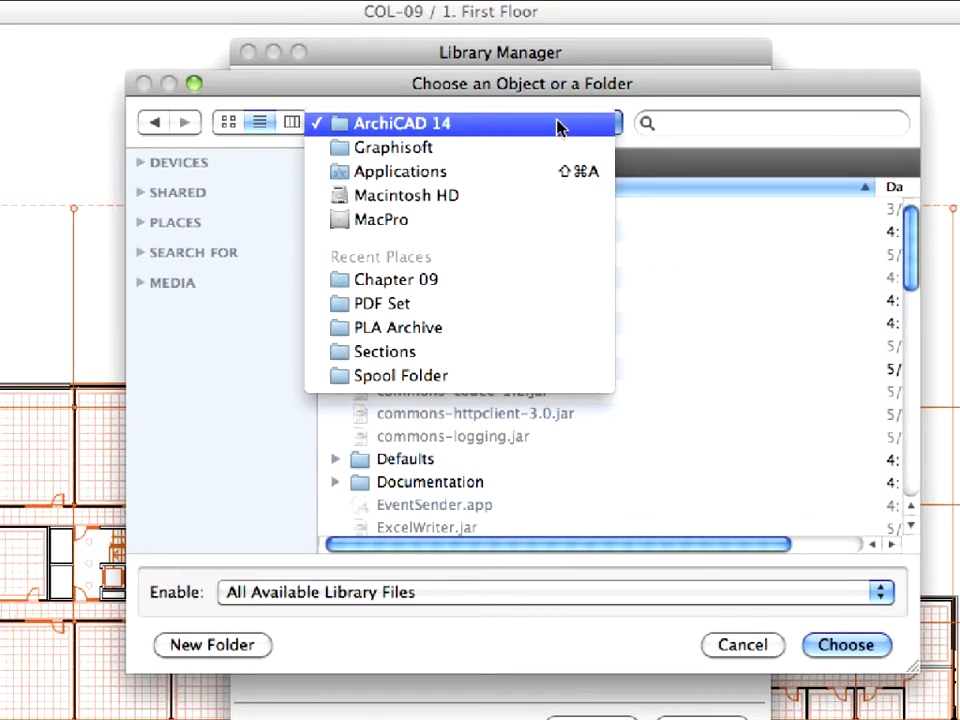
{"action": "left_click", "coordinate": [558, 125]}
{"action": "scroll", "coordinate": [580, 459], "scroll_direction": "down", "scroll_amount": 10}
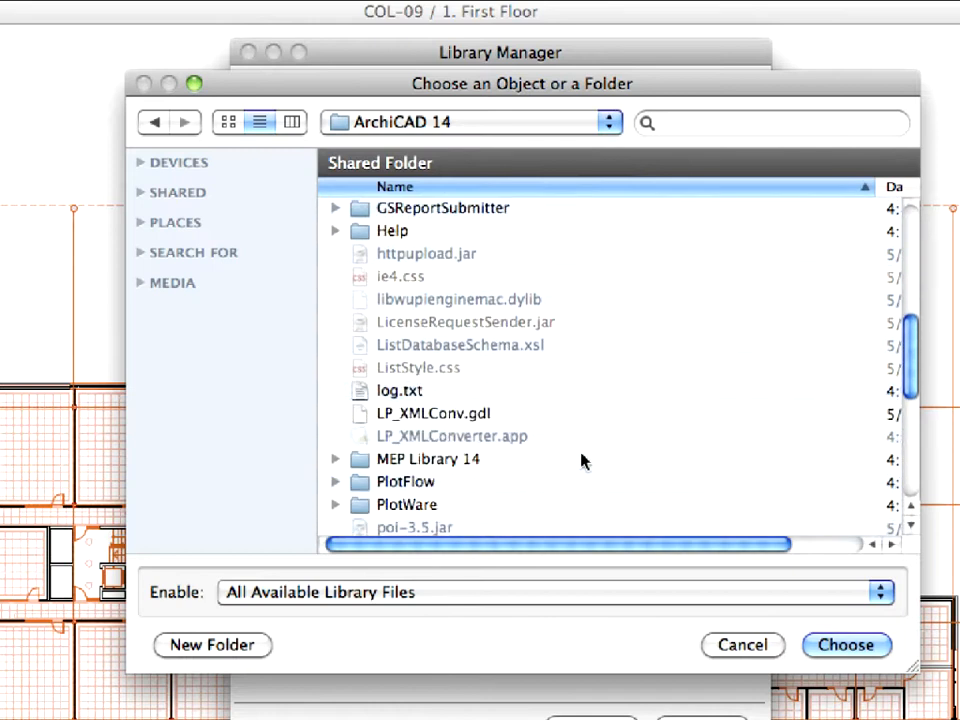
{"action": "scroll", "coordinate": [585, 461], "scroll_direction": "down", "scroll_amount": 5}
{"action": "left_click", "coordinate": [499, 262]}
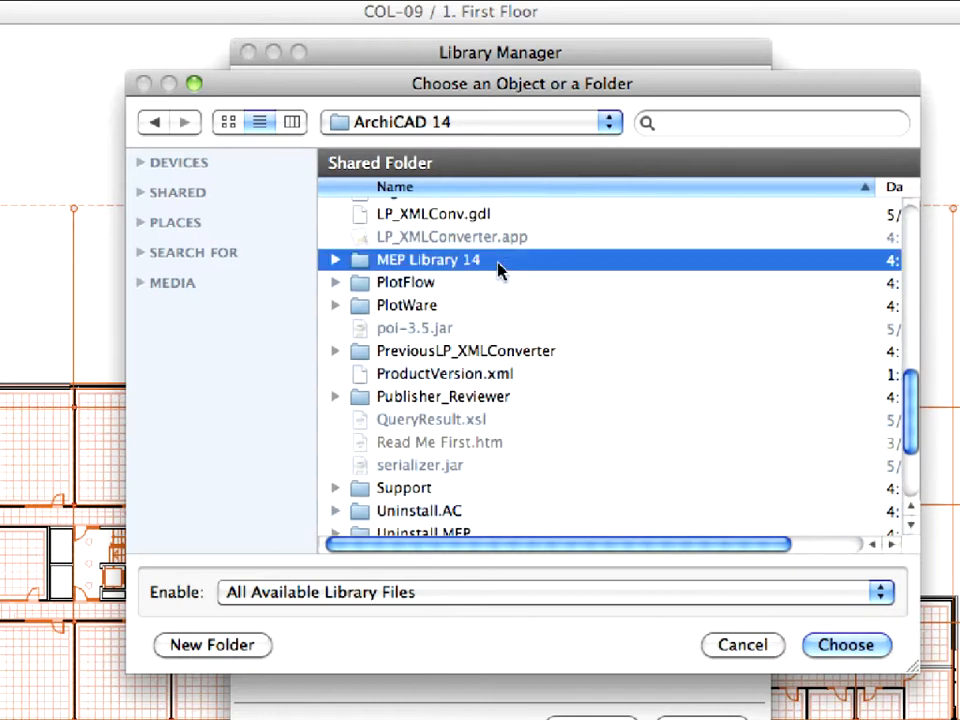
{"action": "left_click", "coordinate": [884, 652]}
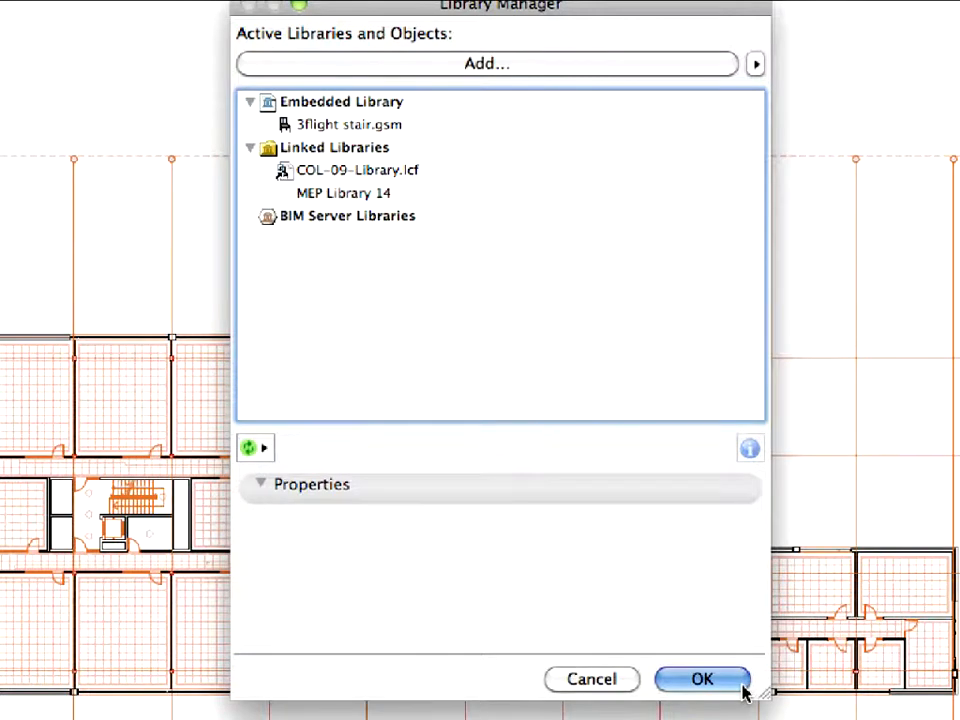
{"action": "left_click", "coordinate": [743, 686]}
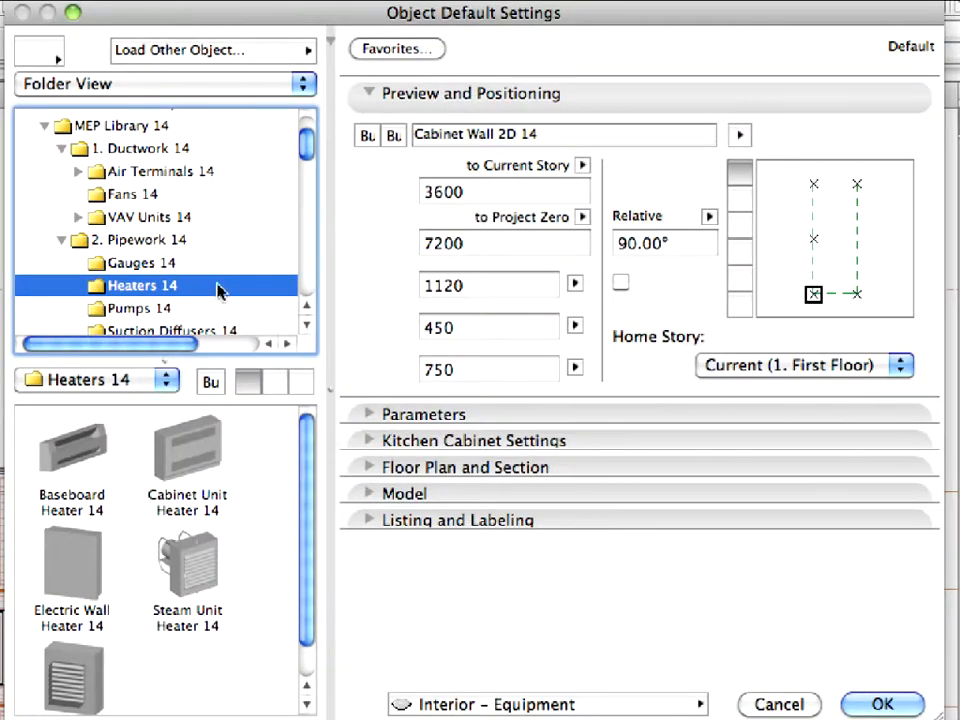
- Browse the Gauges, Pumps, Valves and Water Softeners object folders under Pipework in MEP Library 14
{"action": "left_click", "coordinate": [182, 267]}
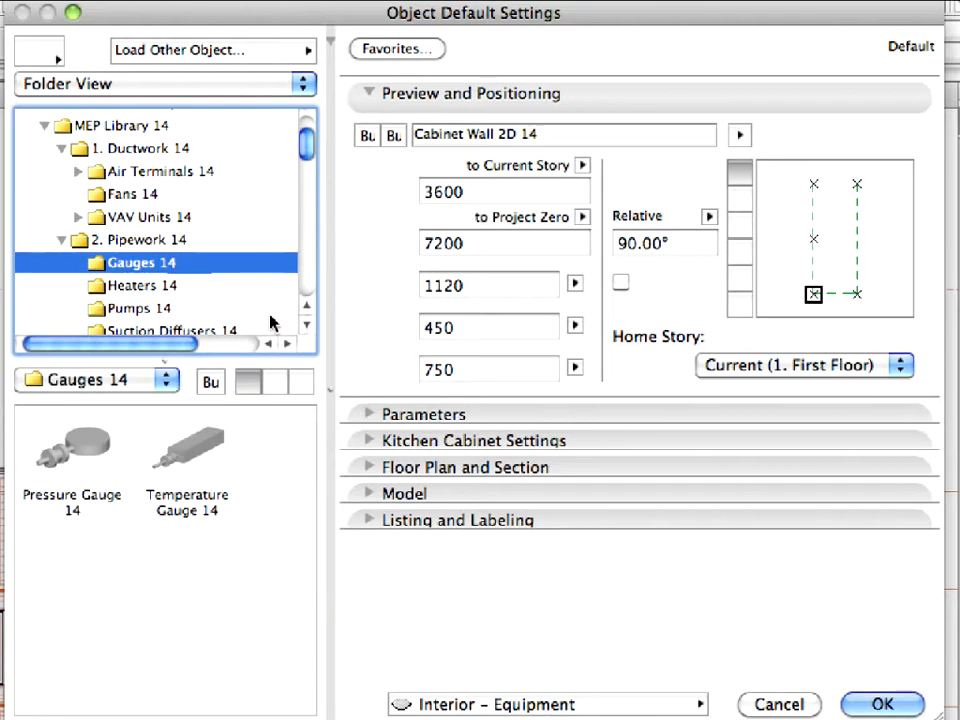
{"action": "left_click", "coordinate": [147, 309]}
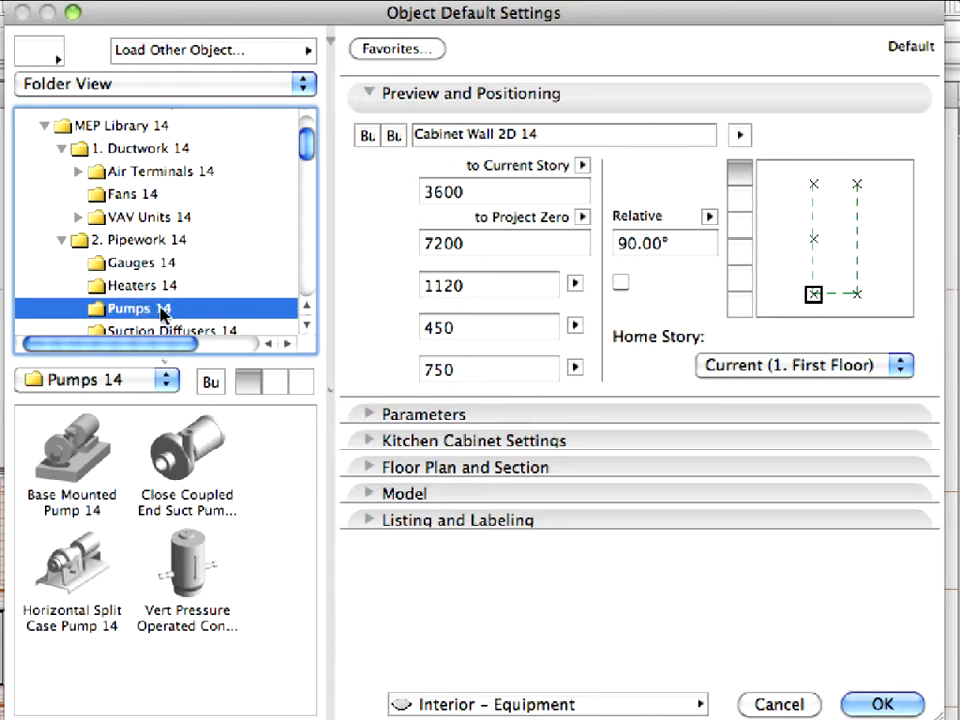
{"action": "scroll", "coordinate": [162, 313], "scroll_direction": "down", "scroll_amount": 2}
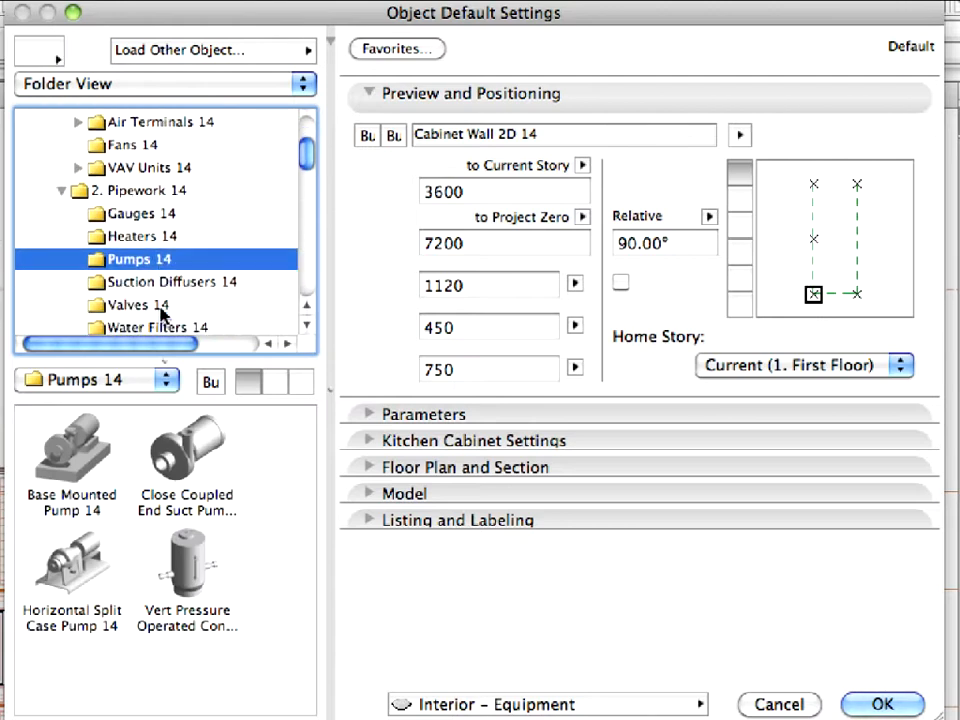
{"action": "left_click", "coordinate": [160, 309]}
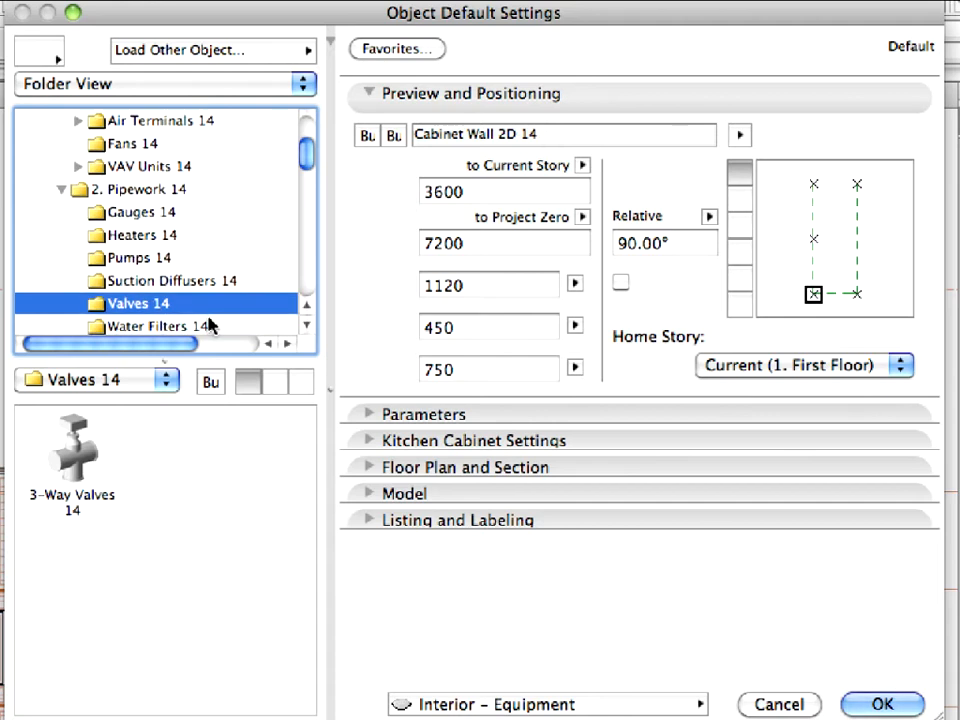
{"action": "scroll", "coordinate": [210, 322], "scroll_direction": "down", "scroll_amount": 1}
{"action": "left_click", "coordinate": [195, 316]}
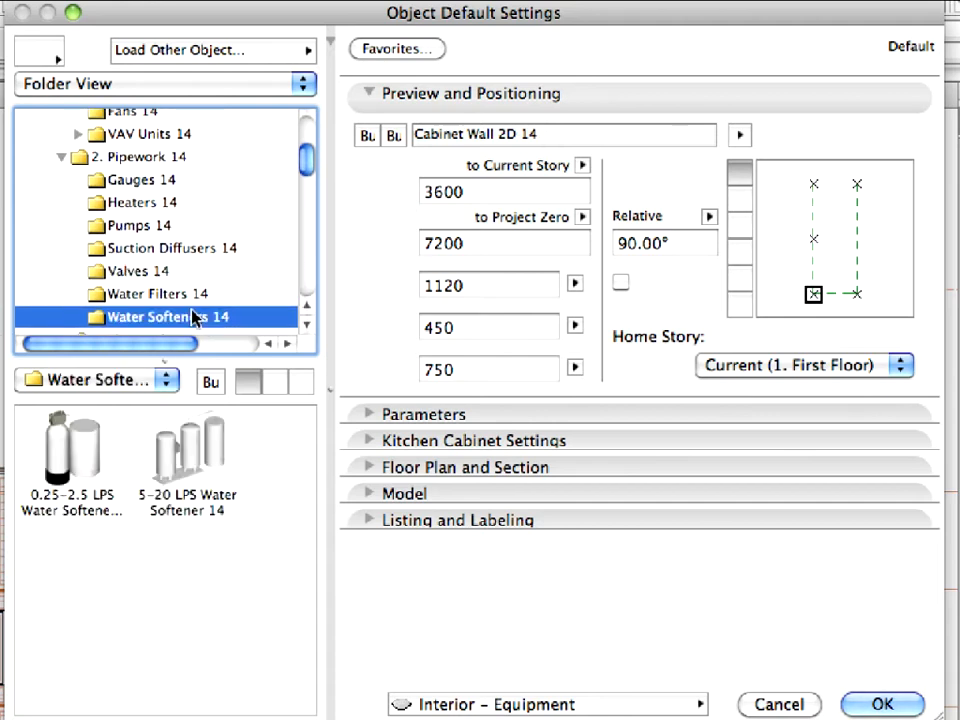
{"action": "scroll", "coordinate": [195, 316], "scroll_direction": "down", "scroll_amount": 2}
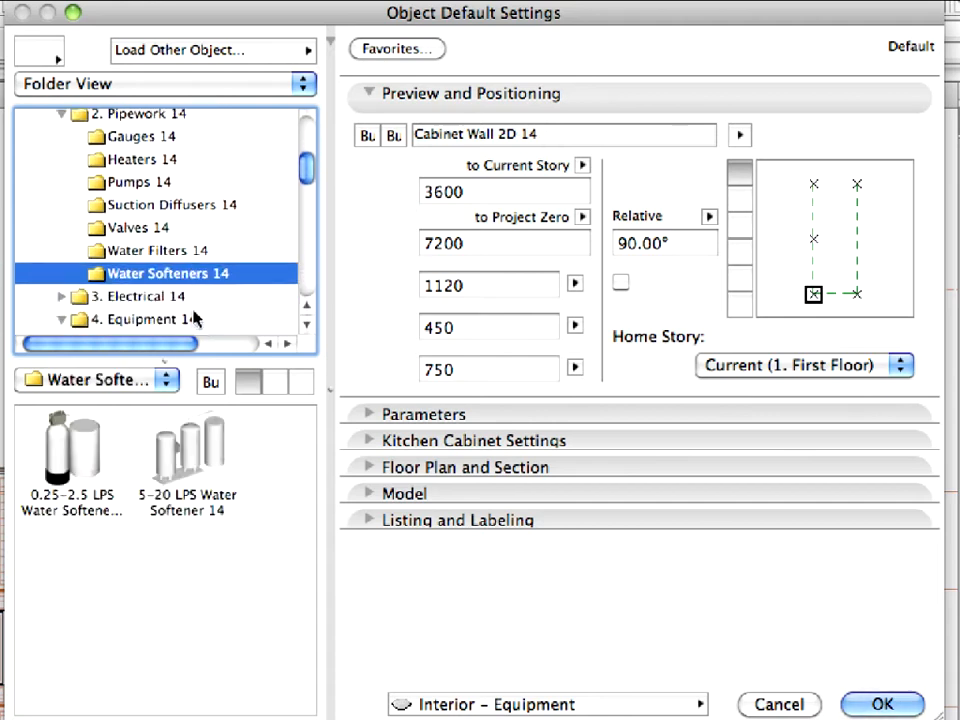
- Expand the Electrical 14 object folder and look through its subfolders, including Switchboards 14
{"action": "scroll", "coordinate": [195, 316], "scroll_direction": "down", "scroll_amount": 2}
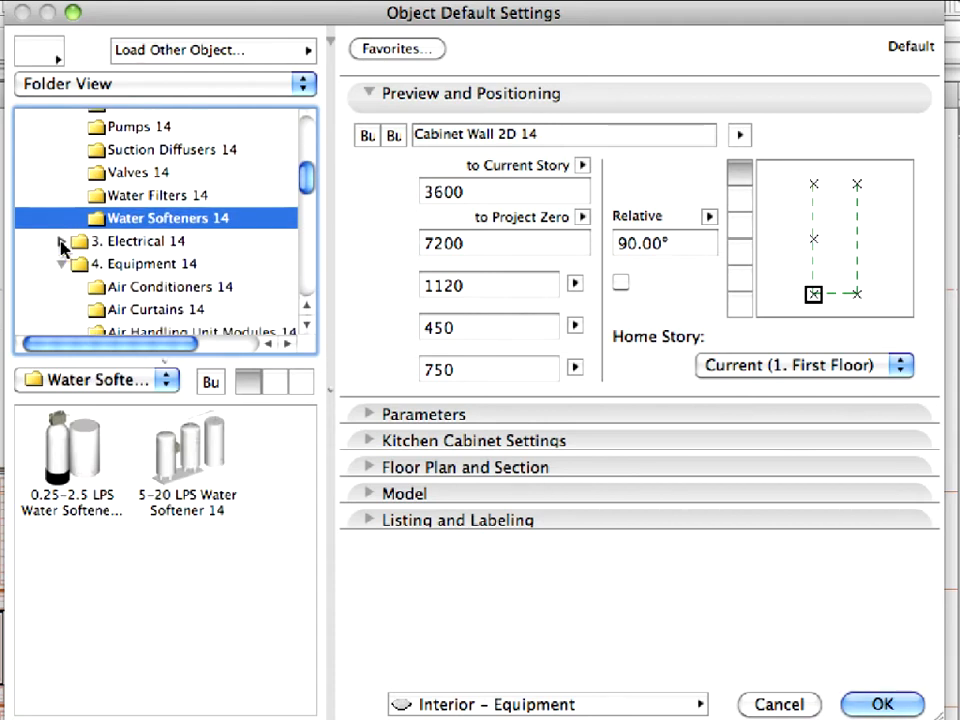
{"action": "left_click", "coordinate": [61, 242]}
{"action": "scroll", "coordinate": [171, 304], "scroll_direction": "down", "scroll_amount": 4}
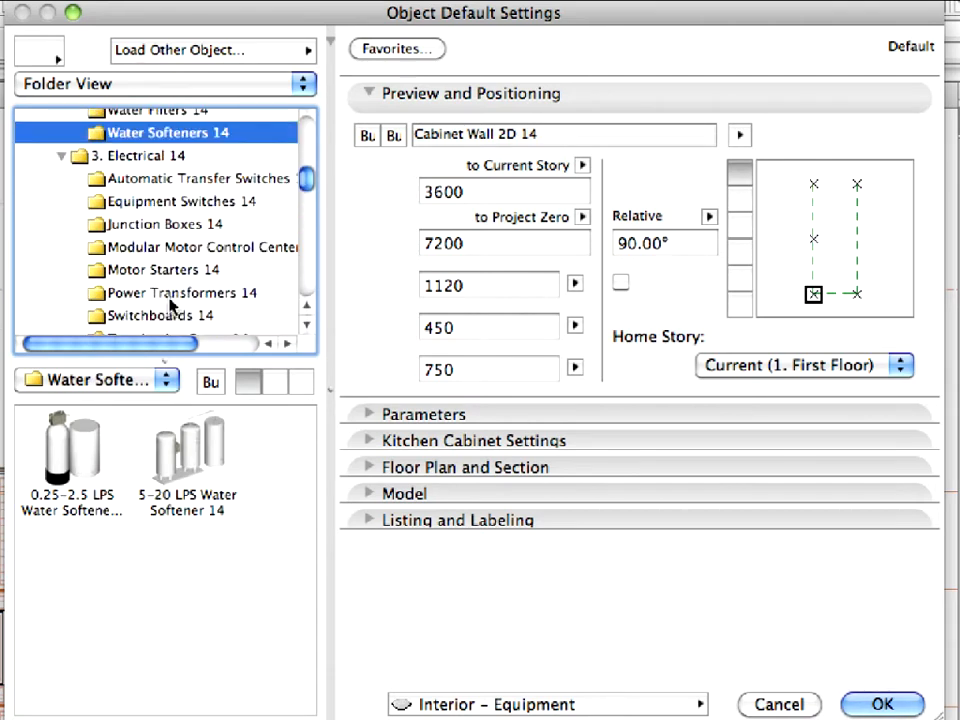
{"action": "left_click", "coordinate": [172, 313]}
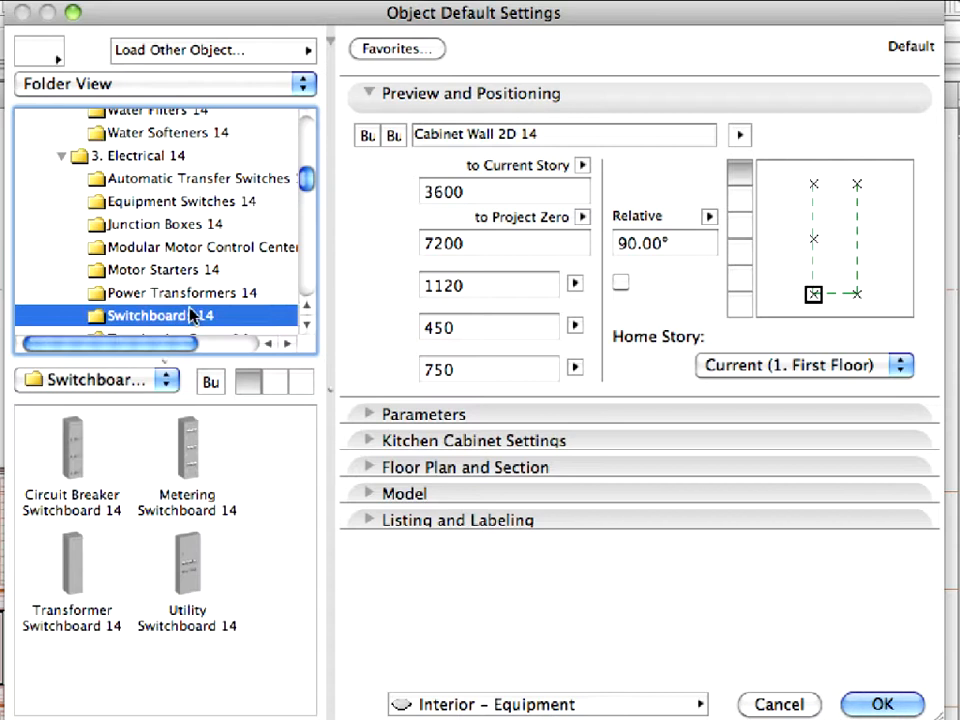
{"action": "scroll", "coordinate": [205, 314], "scroll_direction": "down", "scroll_amount": 4}
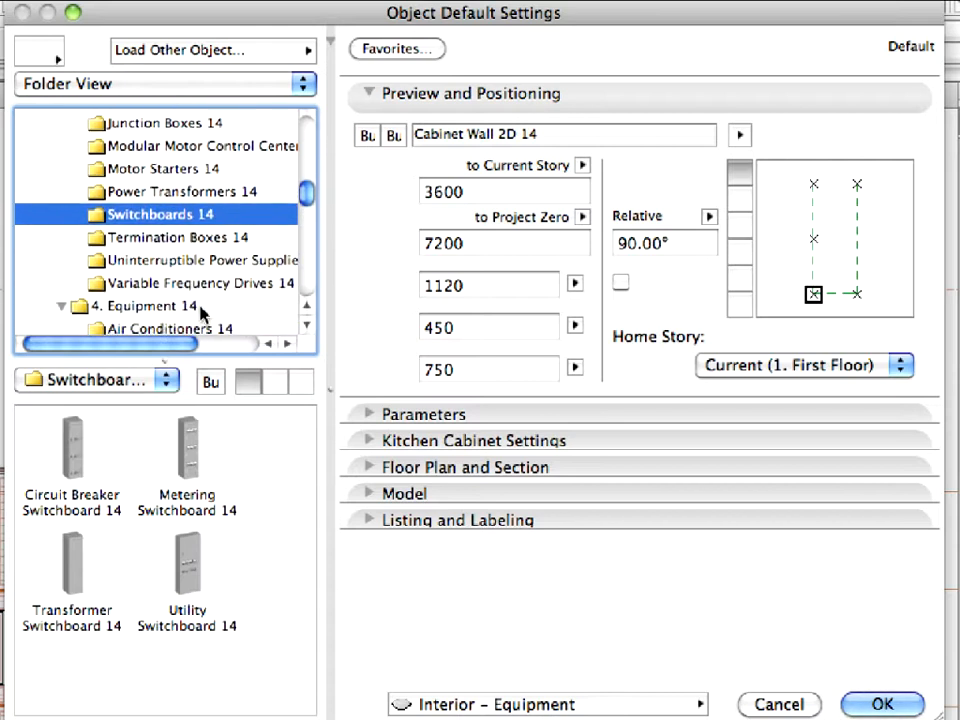
- Browse the 4. Equipment 14 object folder, including the Air Curtains 14 subfolder
{"action": "scroll", "coordinate": [200, 313], "scroll_direction": "down", "scroll_amount": 2}
{"action": "left_click", "coordinate": [178, 302]}
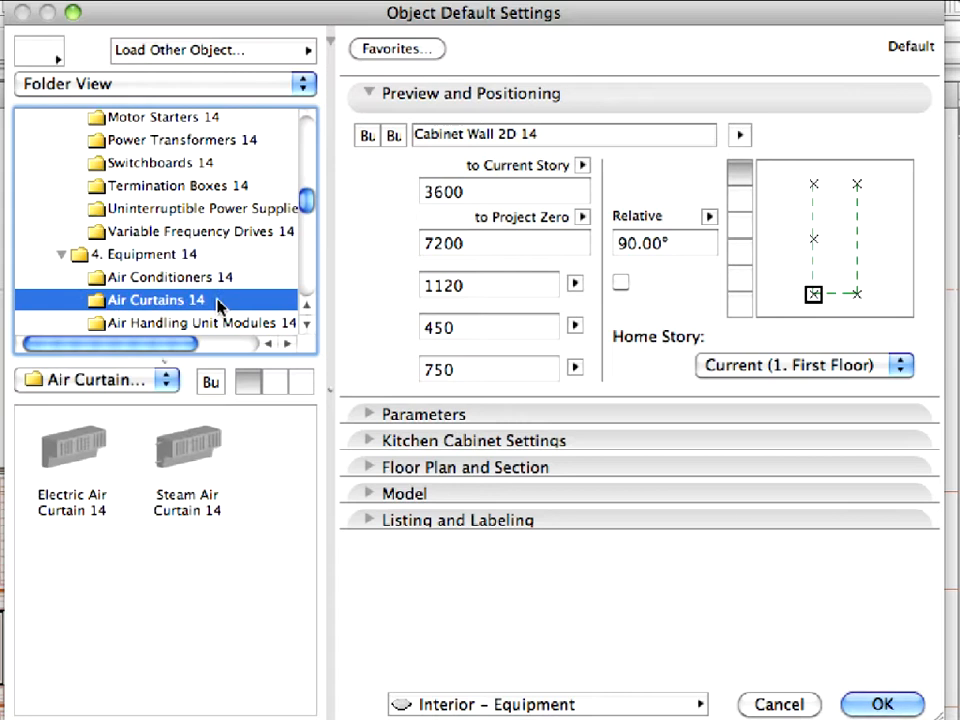
{"action": "scroll", "coordinate": [218, 305], "scroll_direction": "down", "scroll_amount": 3}
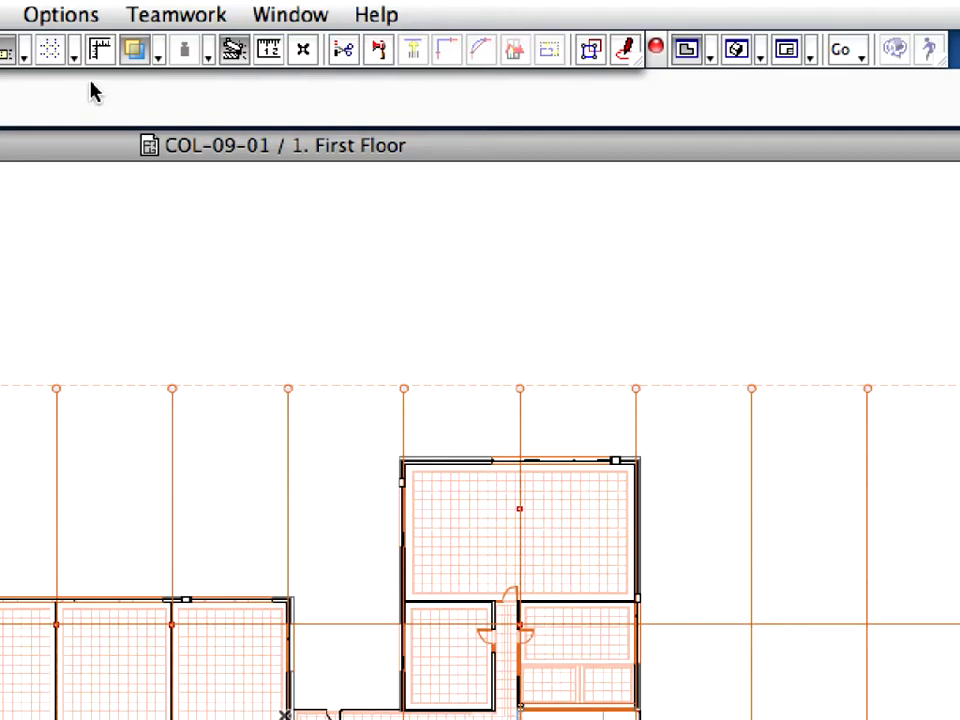
- Apply the schemes of the stored MEP Profile 14 to the work environment
{"action": "left_click", "coordinate": [349, 8]}
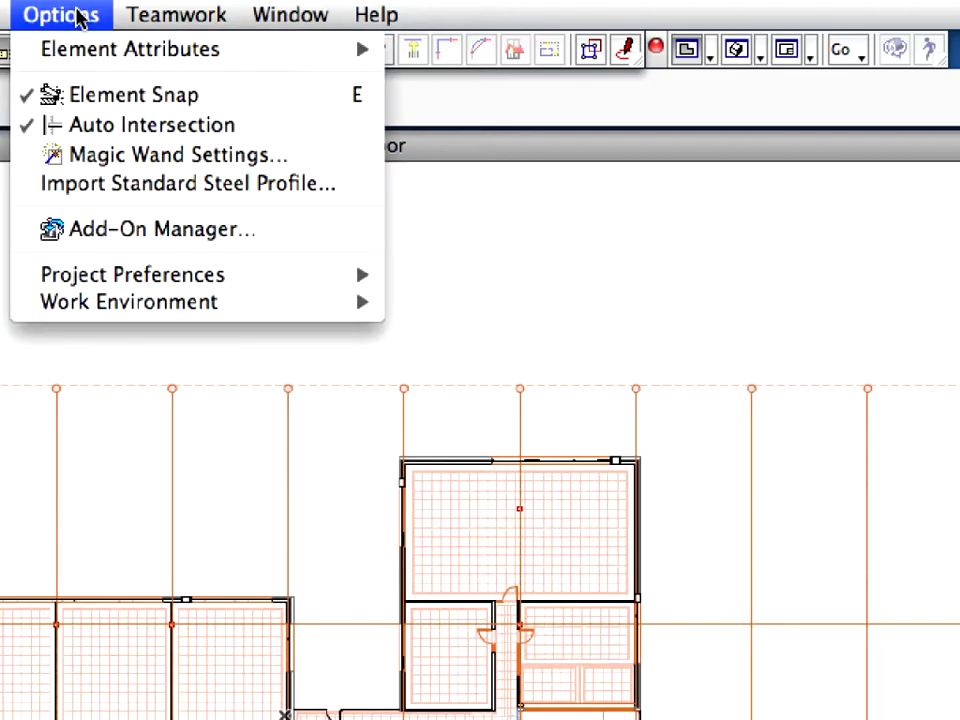
{"action": "mouse_move", "coordinate": [248, 304]}
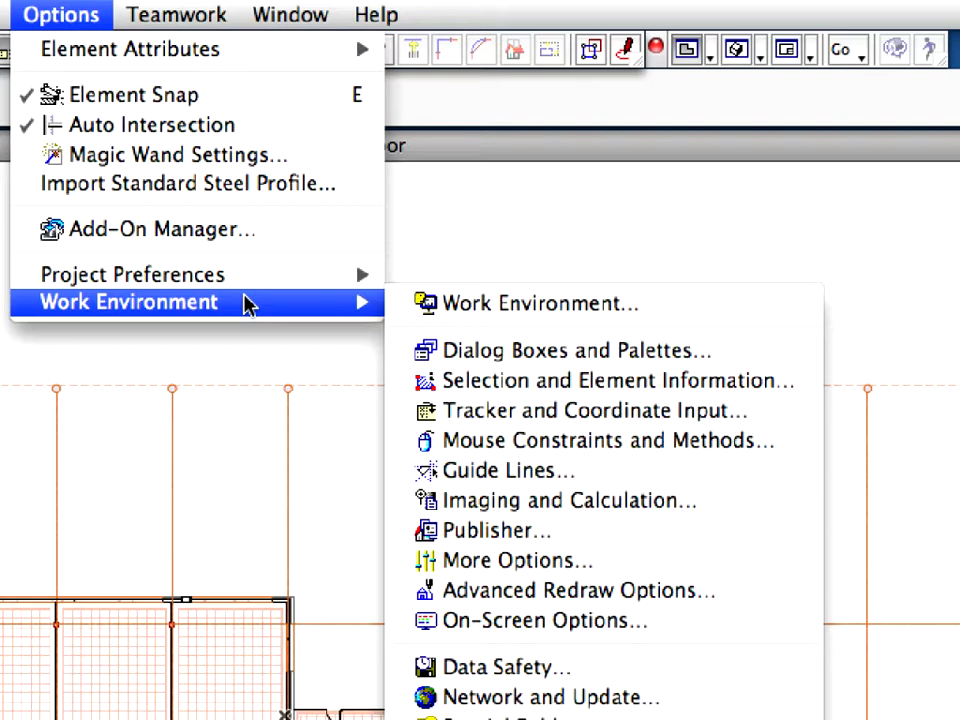
{"action": "left_click", "coordinate": [726, 306]}
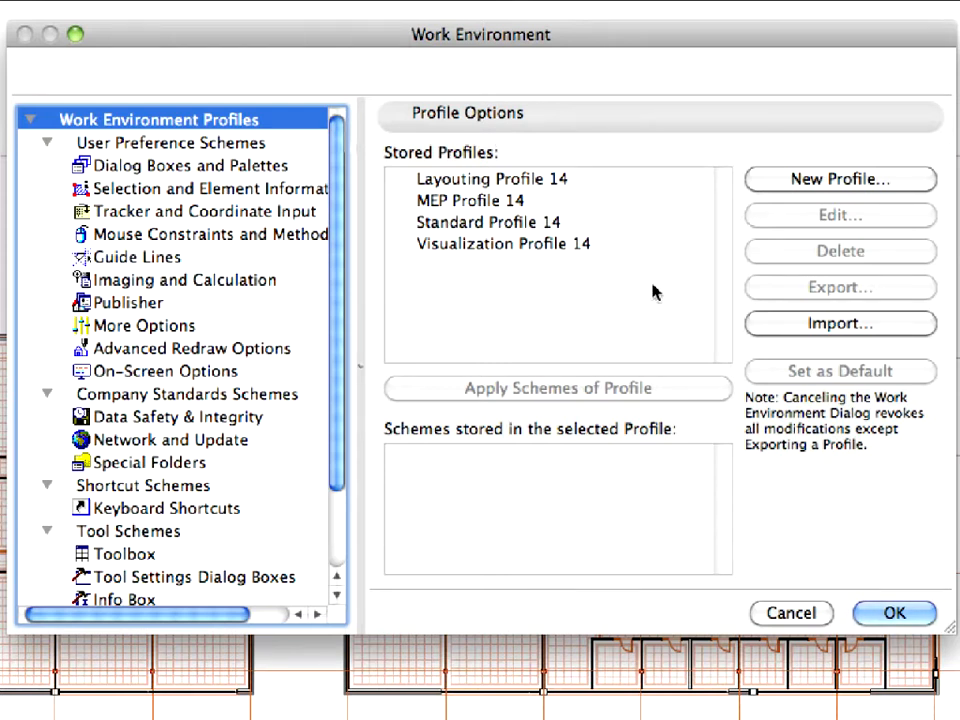
{"action": "left_click", "coordinate": [537, 203]}
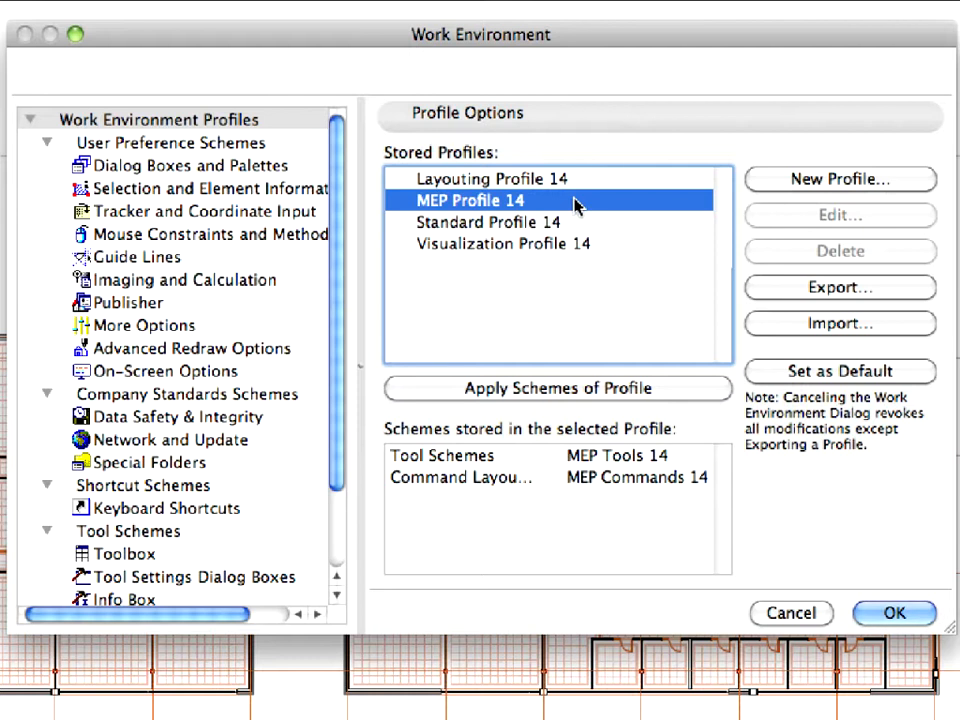
{"action": "left_click", "coordinate": [700, 396]}
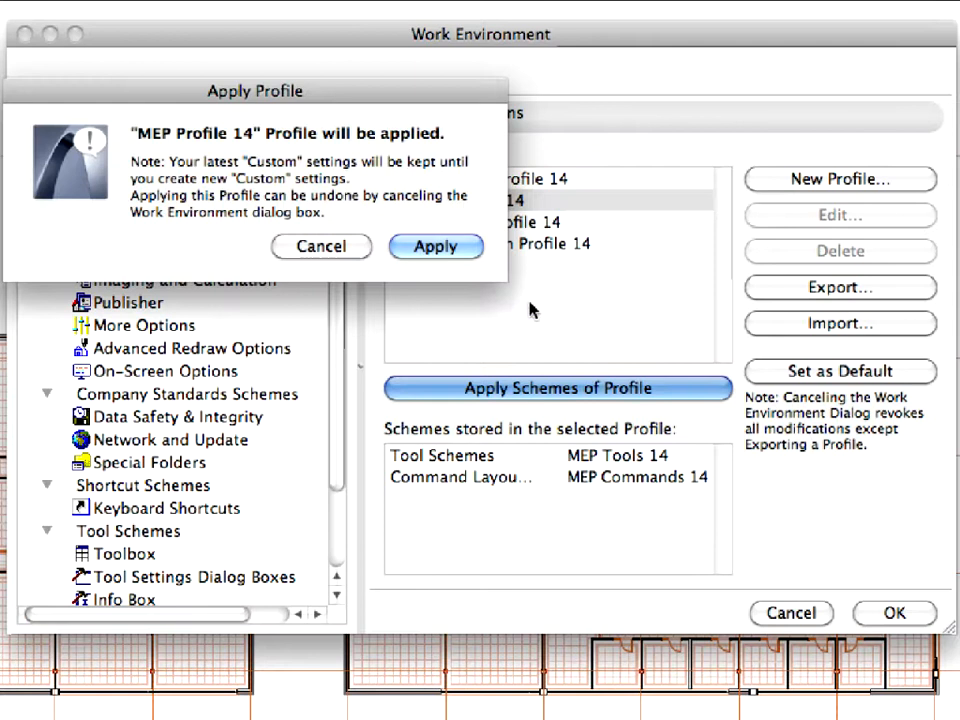
{"action": "left_click", "coordinate": [473, 258]}
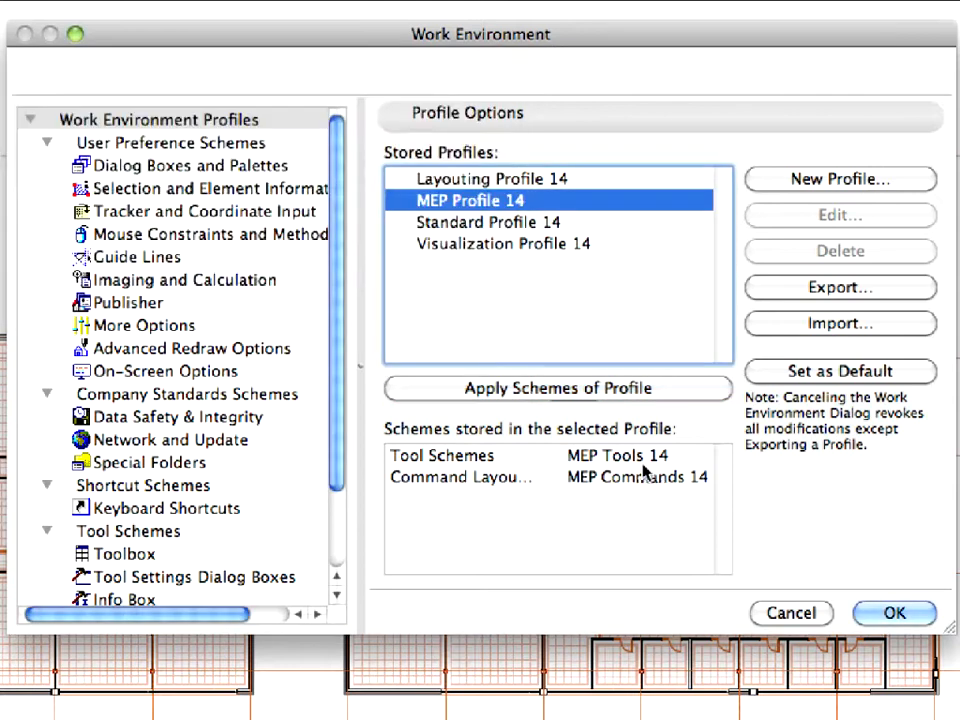
{"action": "left_click", "coordinate": [895, 613]}
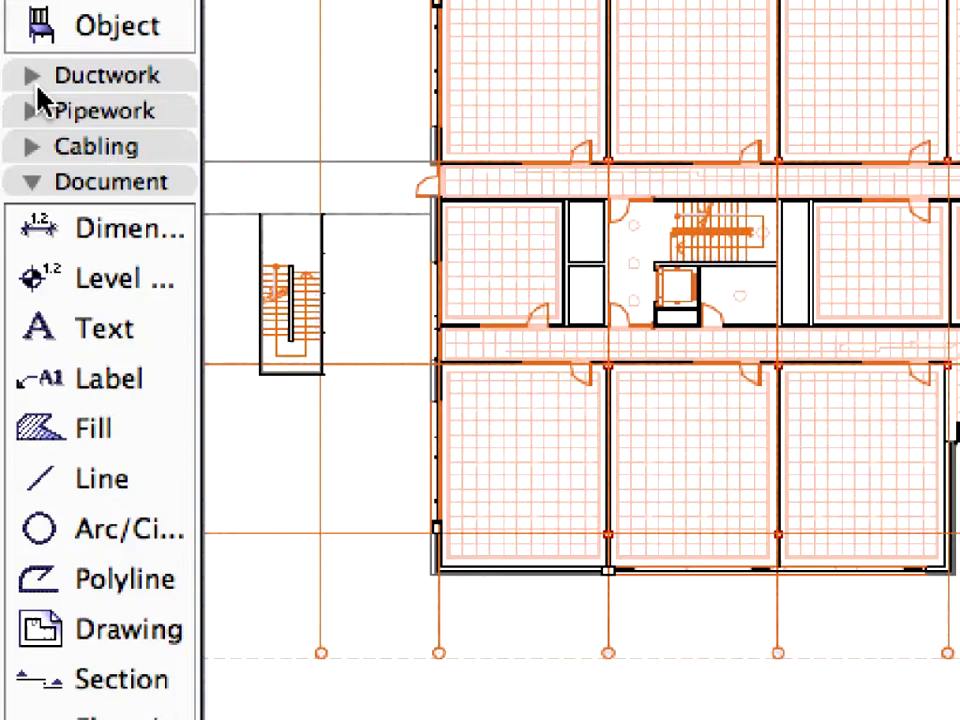
- Look through the Ductwork, Pipework and Cabling tool groups in the ToolBox, leaving only Cabling expanded among them
{"action": "left_click", "coordinate": [32, 78]}
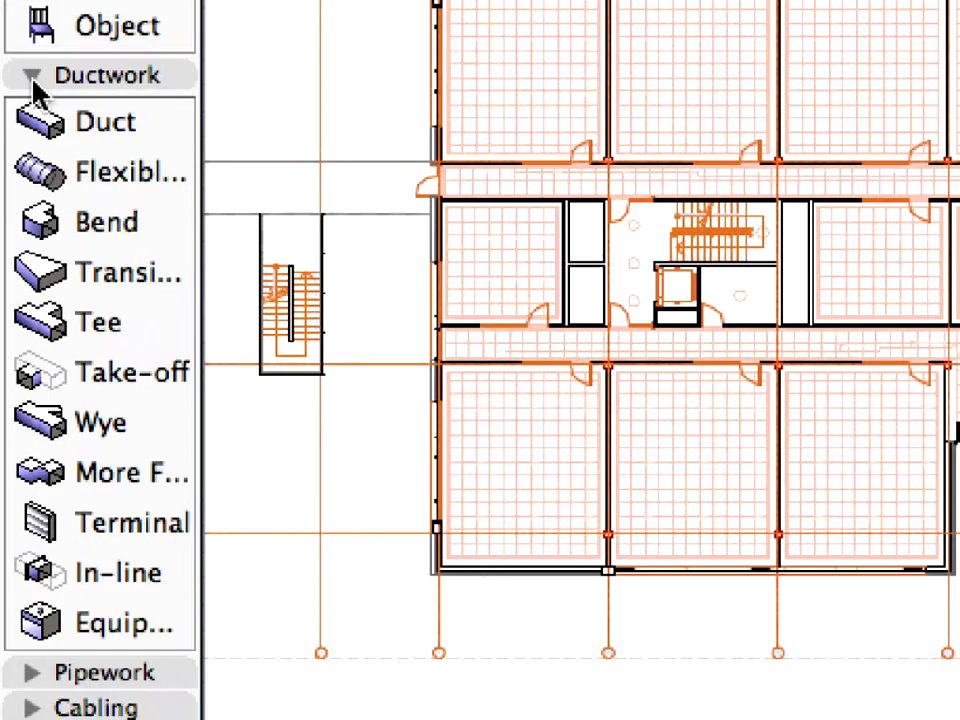
{"action": "left_click", "coordinate": [32, 78]}
{"action": "left_click", "coordinate": [32, 110]}
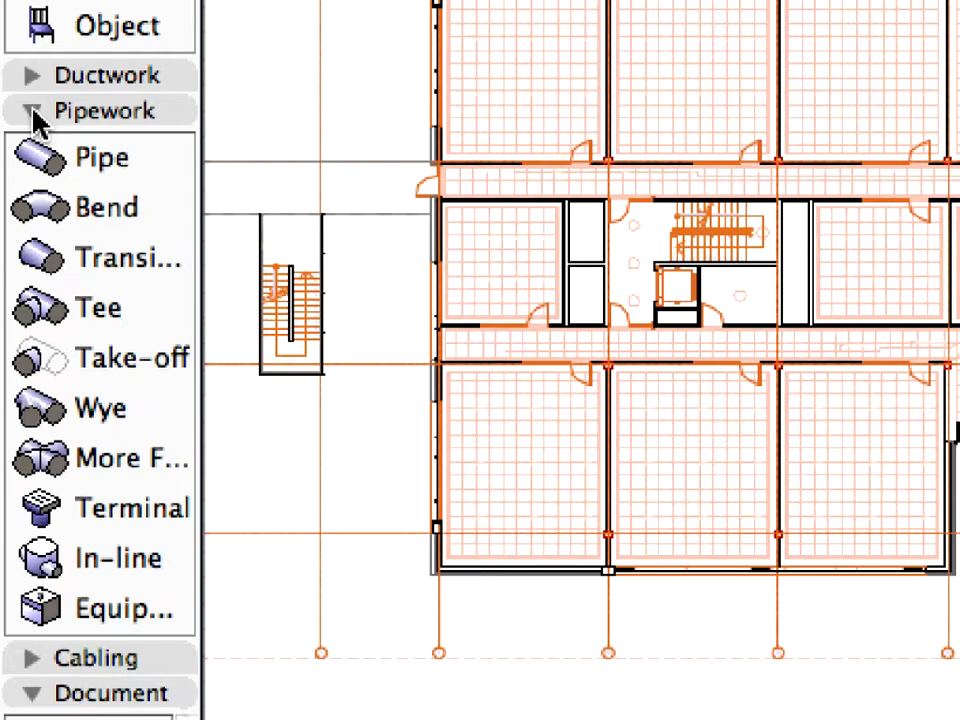
{"action": "left_click", "coordinate": [33, 112]}
{"action": "left_click", "coordinate": [33, 147]}
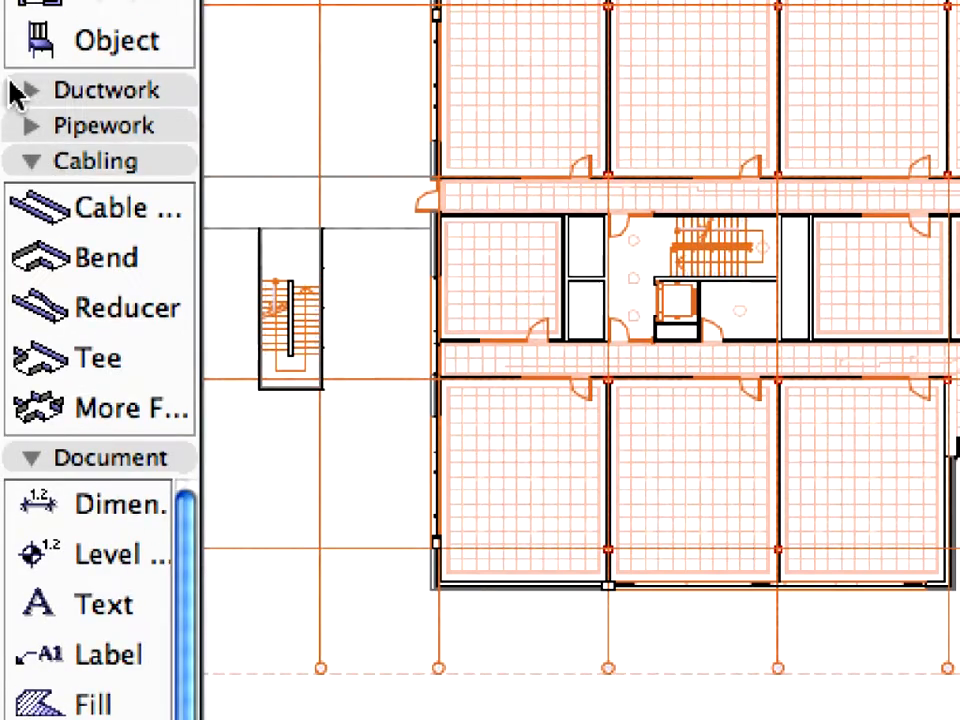
{"action": "left_click", "coordinate": [31, 92]}
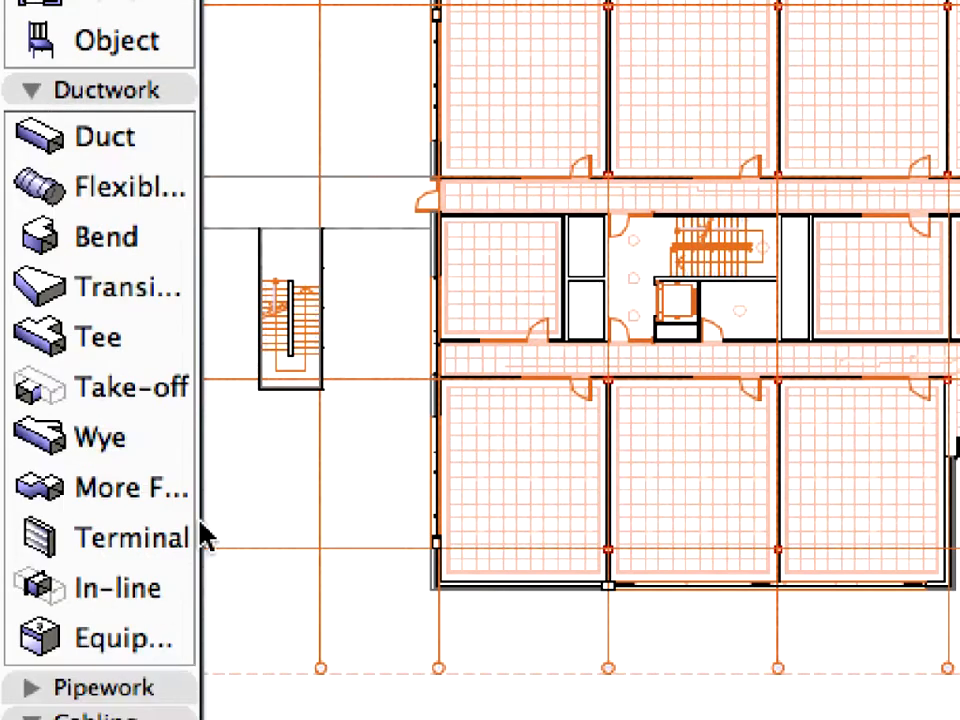
{"action": "left_click", "coordinate": [32, 92]}
{"action": "left_click", "coordinate": [31, 132]}
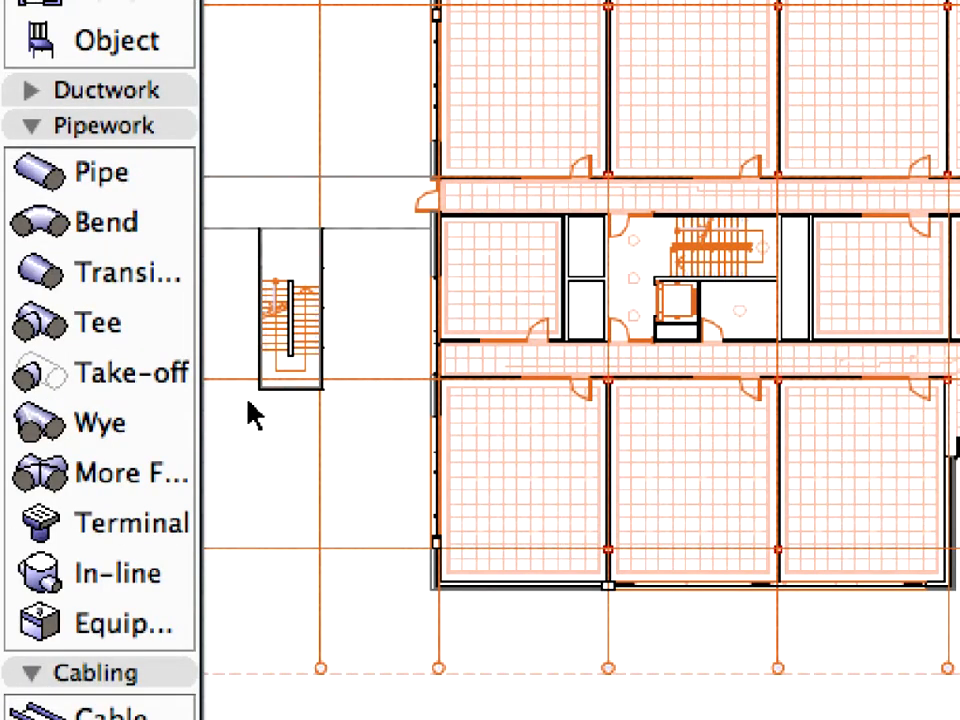
{"action": "left_click", "coordinate": [33, 126]}
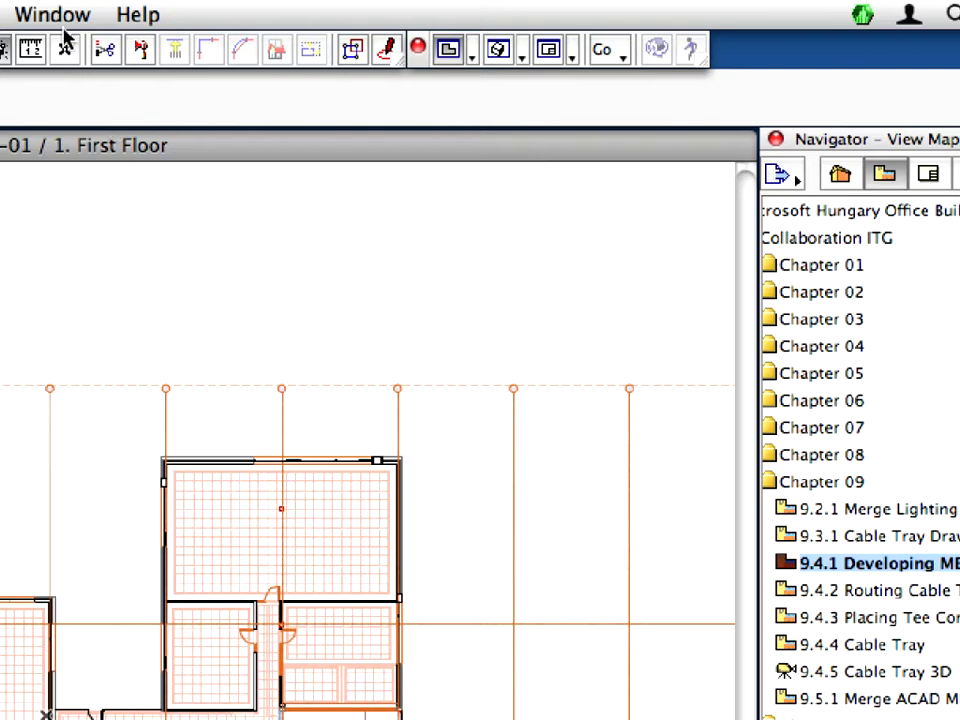
- Display the MEP Toolbar
{"action": "left_click", "coordinate": [55, 15]}
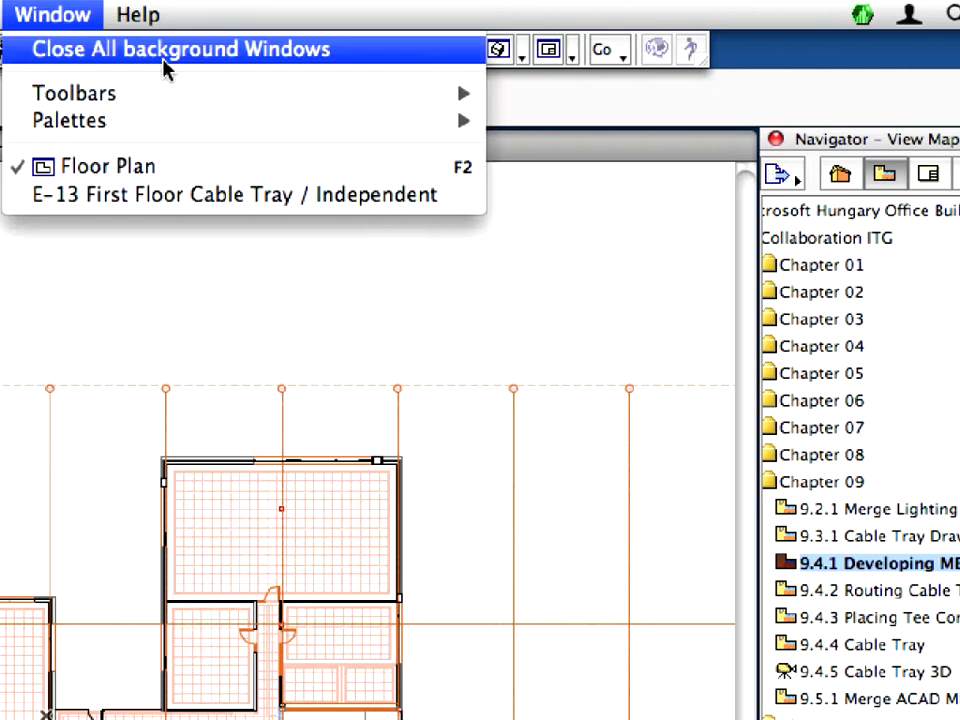
{"action": "mouse_move", "coordinate": [243, 92]}
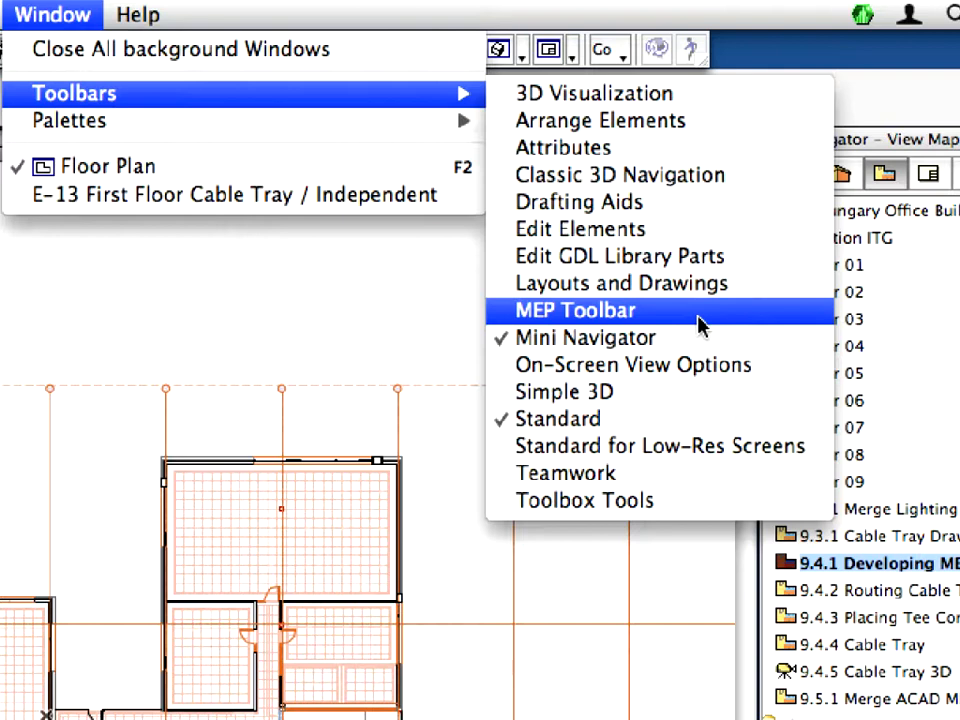
{"action": "left_click", "coordinate": [700, 325]}
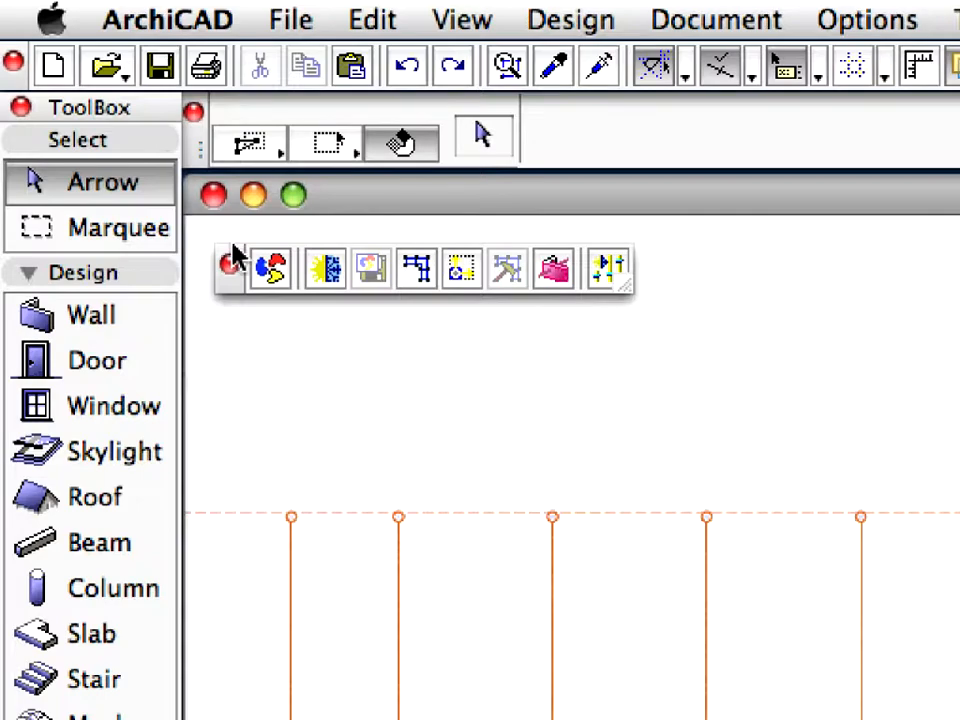
- Create a new MEP system named Cable Tray and enable it for cable trays only, not ductwork
{"action": "left_click", "coordinate": [274, 280]}
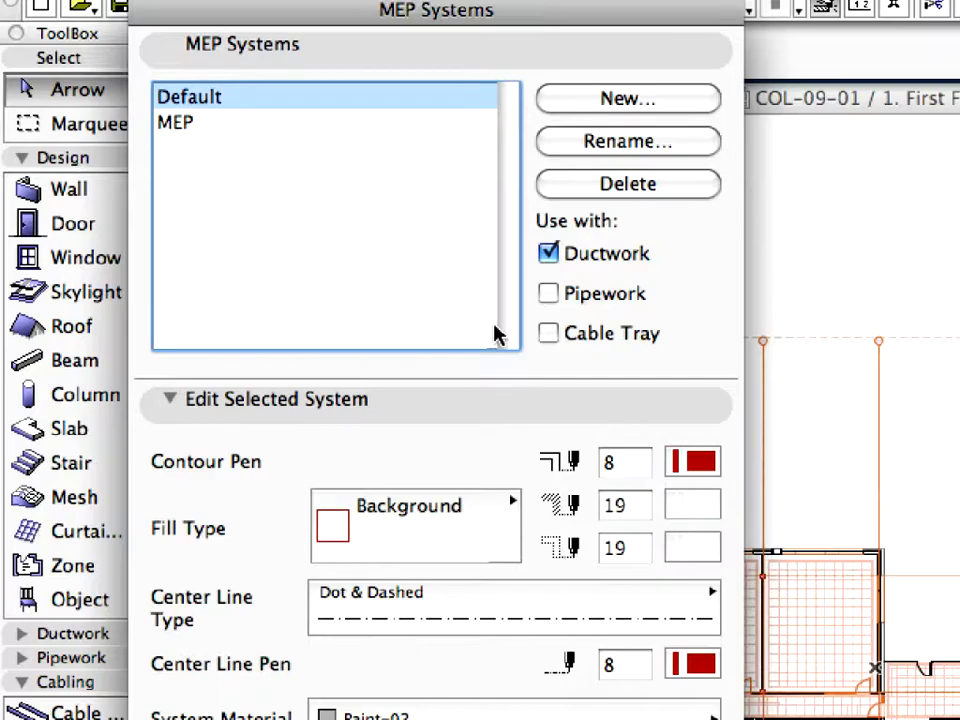
{"action": "left_click", "coordinate": [683, 109]}
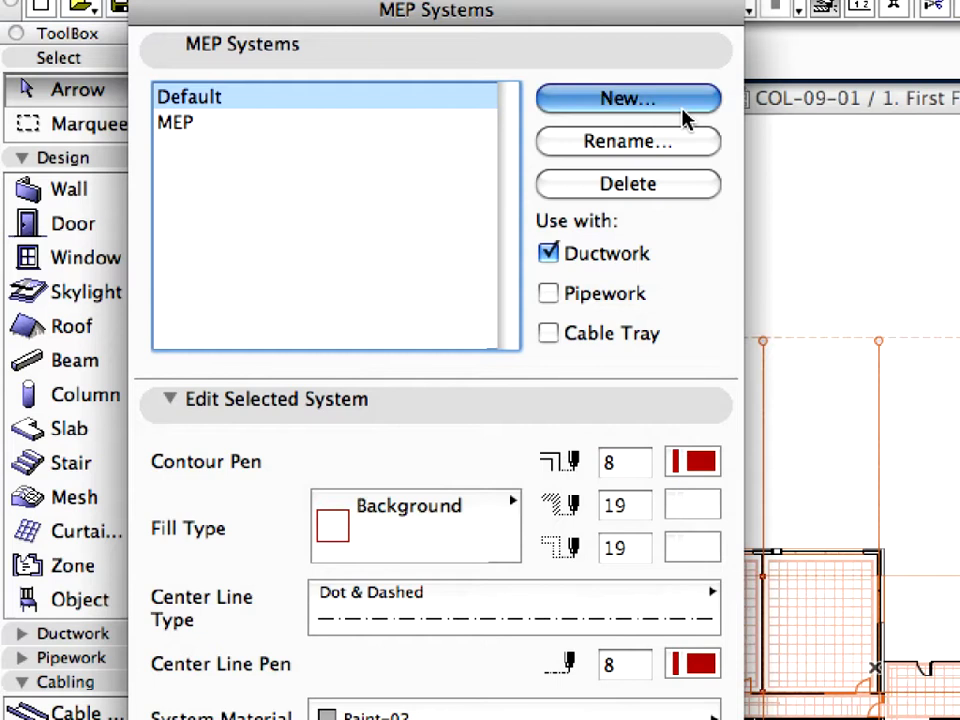
{"action": "type", "text": "Cable Tray"}
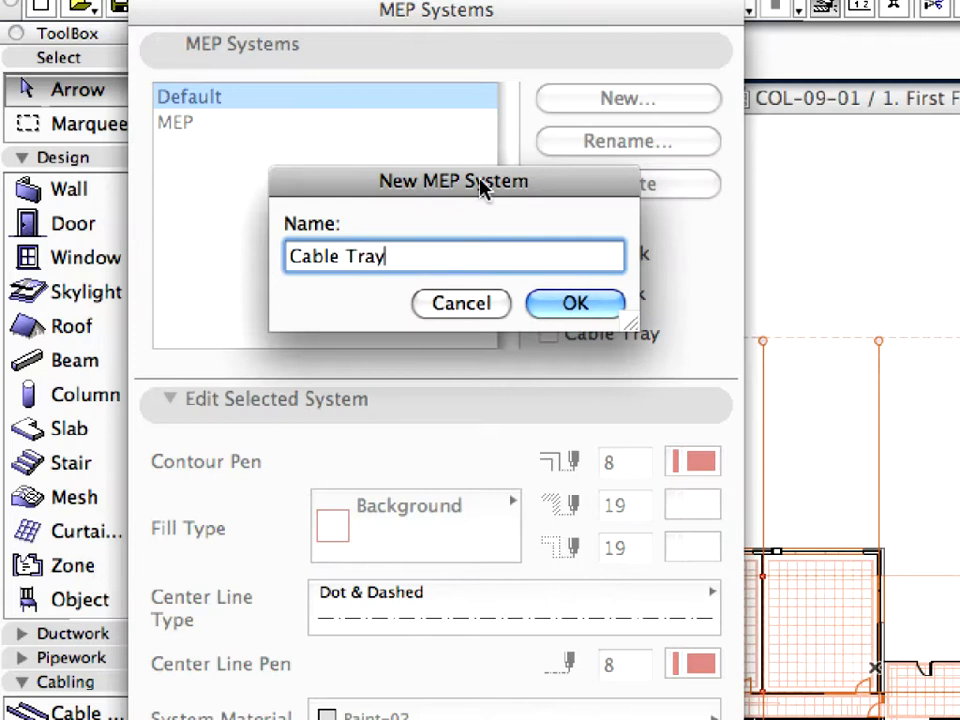
{"action": "left_click", "coordinate": [611, 302]}
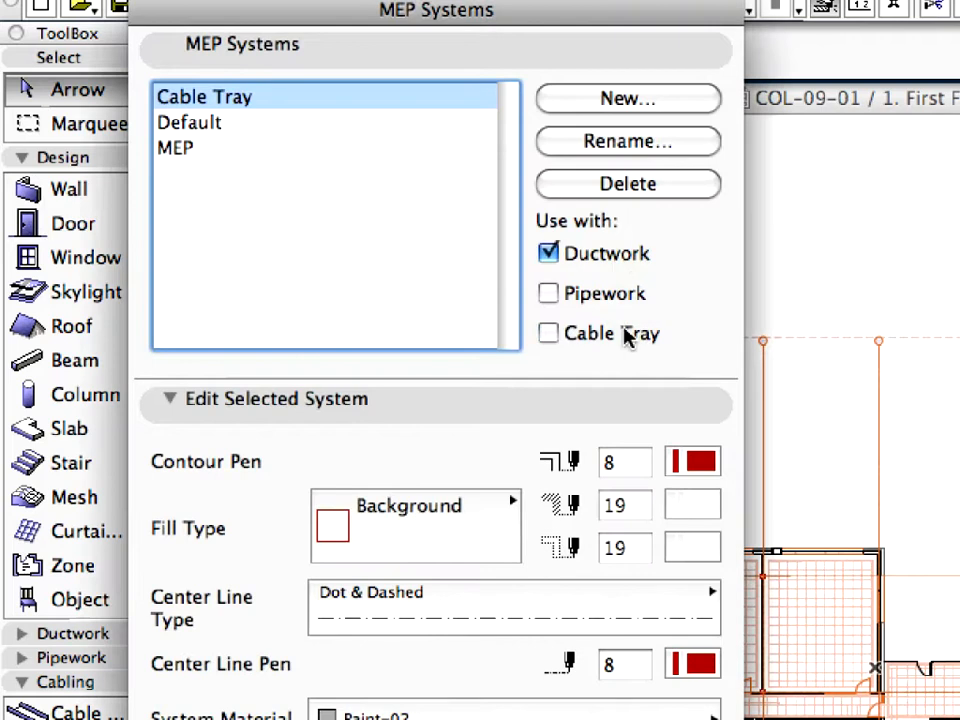
{"action": "left_click", "coordinate": [625, 336]}
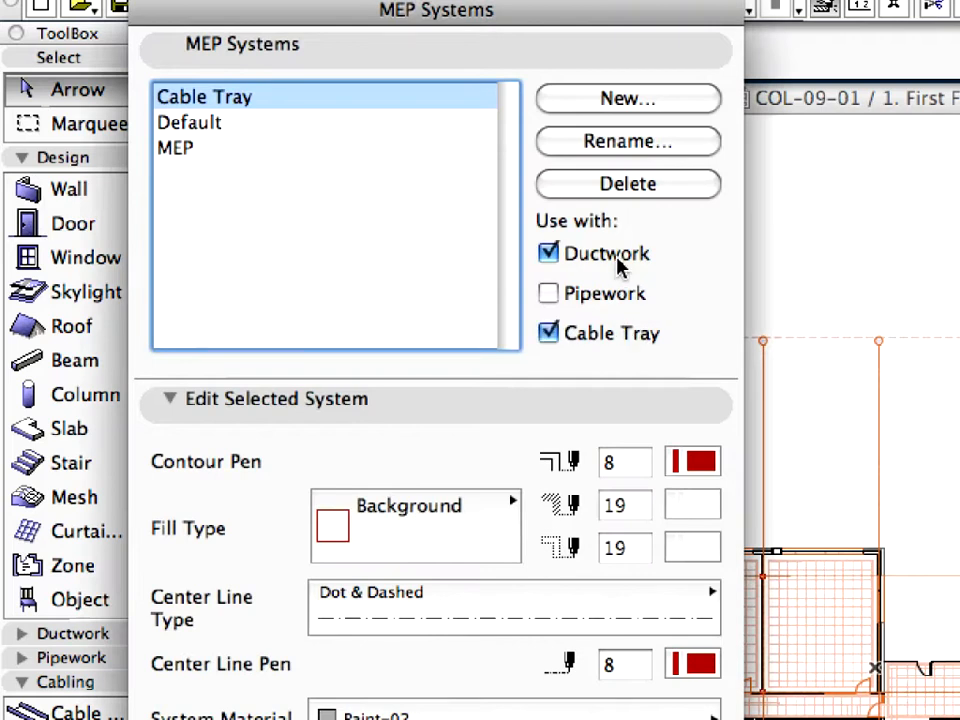
{"action": "left_click", "coordinate": [618, 263]}
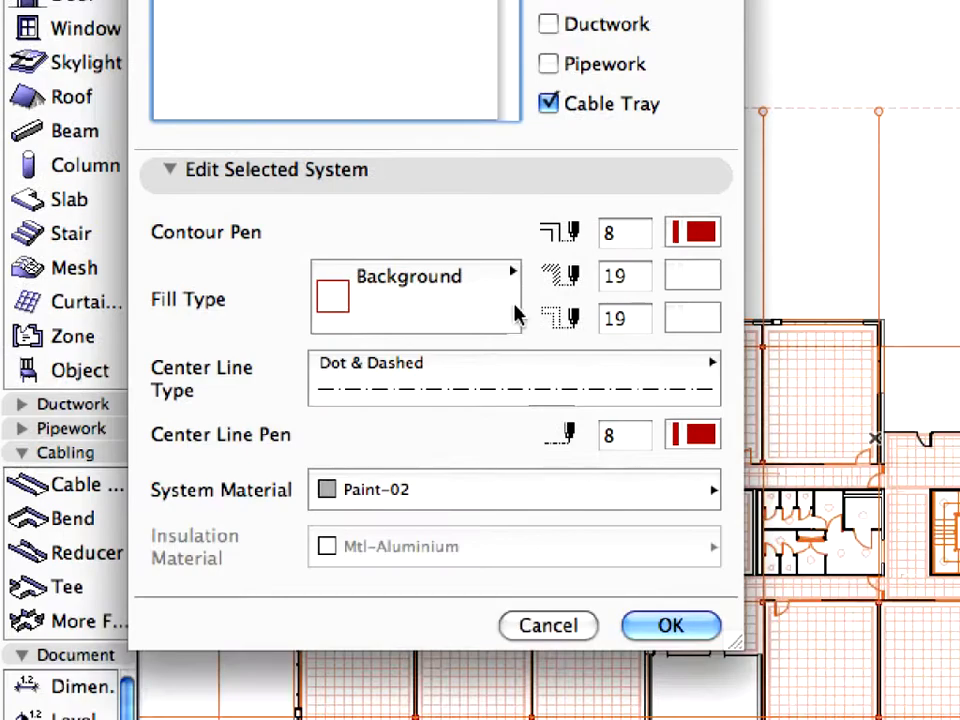
- Give the Cable Tray system a 25 % fill, contour and fill pens 46, and fill background pen -1
{"action": "left_click", "coordinate": [512, 537]}
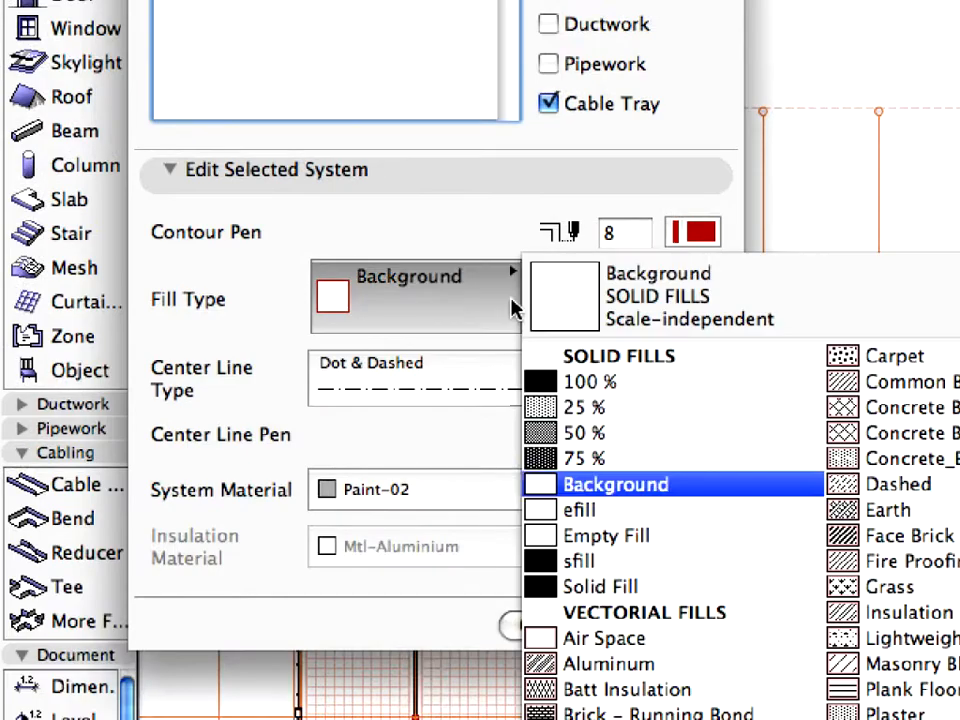
{"action": "left_click", "coordinate": [635, 412]}
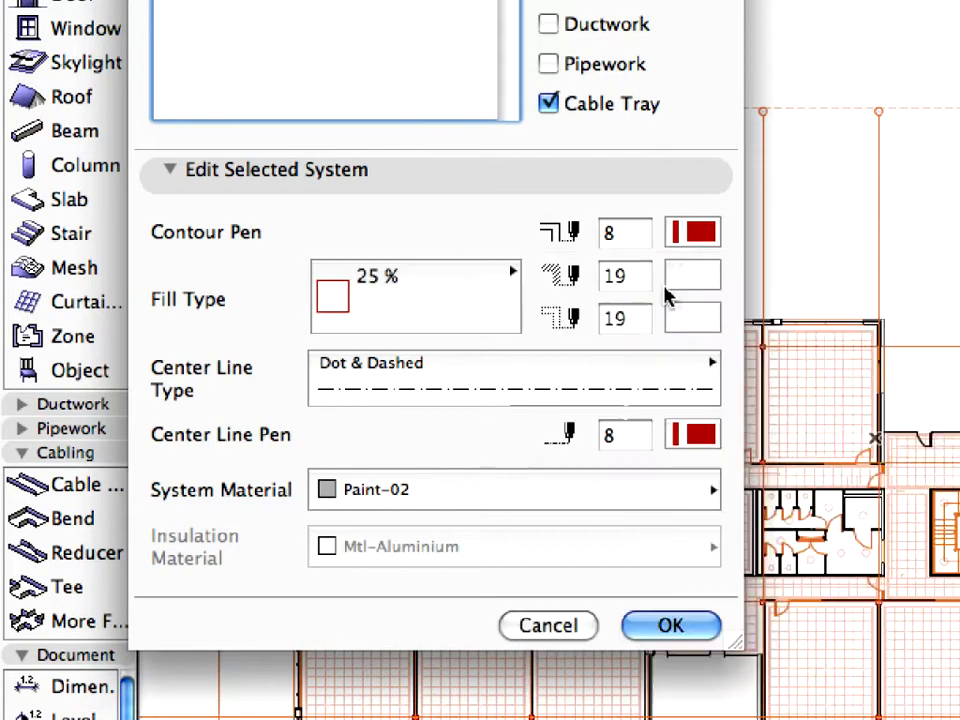
{"action": "left_click", "coordinate": [697, 233]}
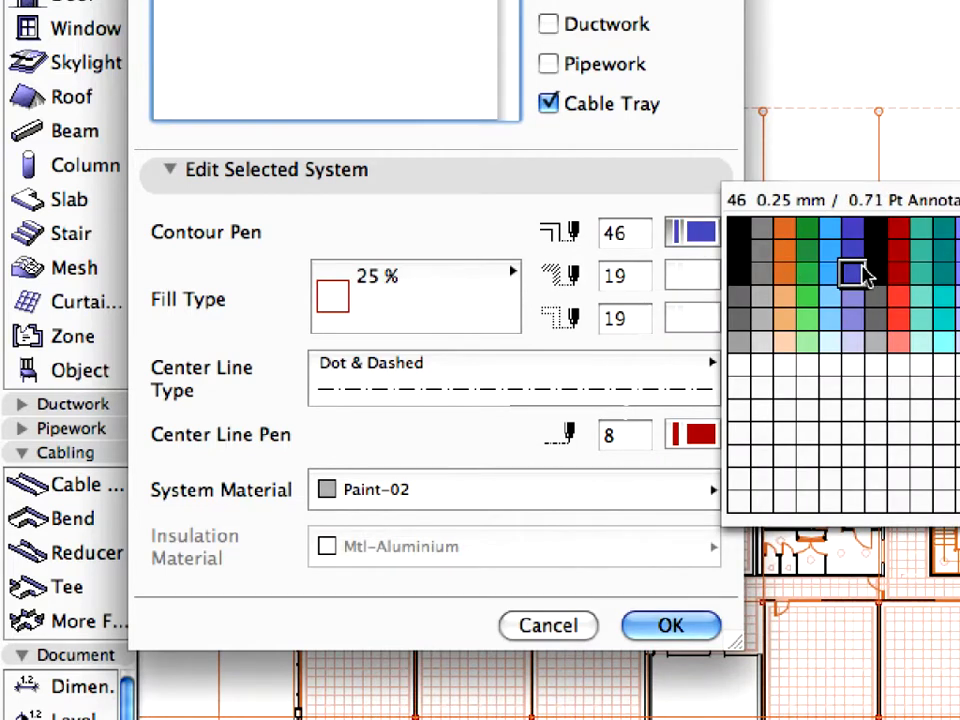
{"action": "left_click", "coordinate": [866, 276]}
{"action": "left_click", "coordinate": [707, 275]}
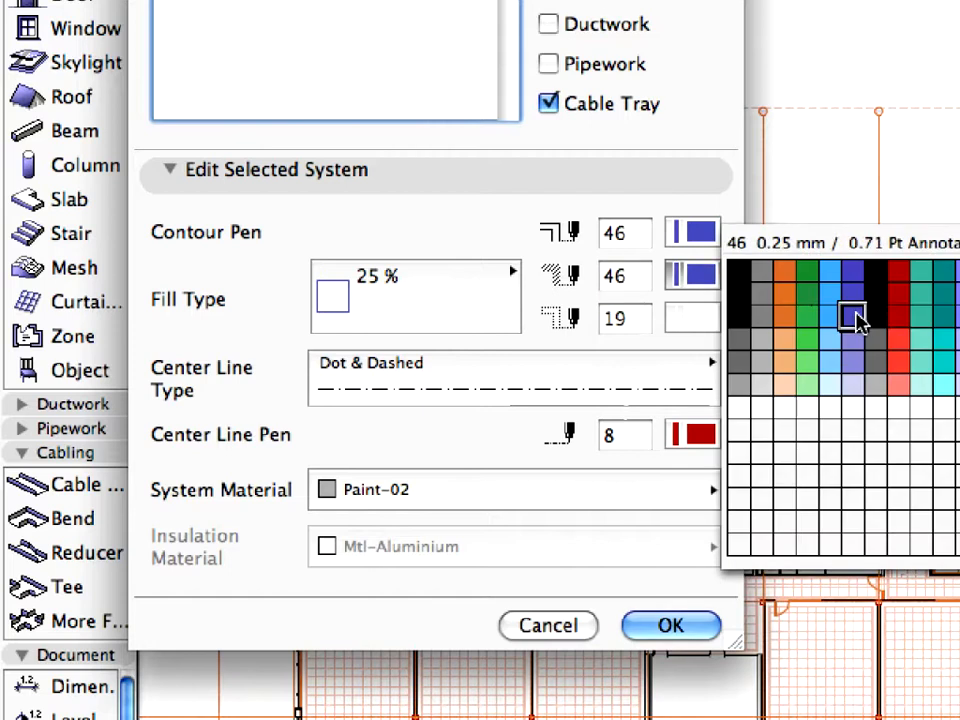
{"action": "left_click", "coordinate": [857, 320]}
{"action": "left_click", "coordinate": [625, 318]}
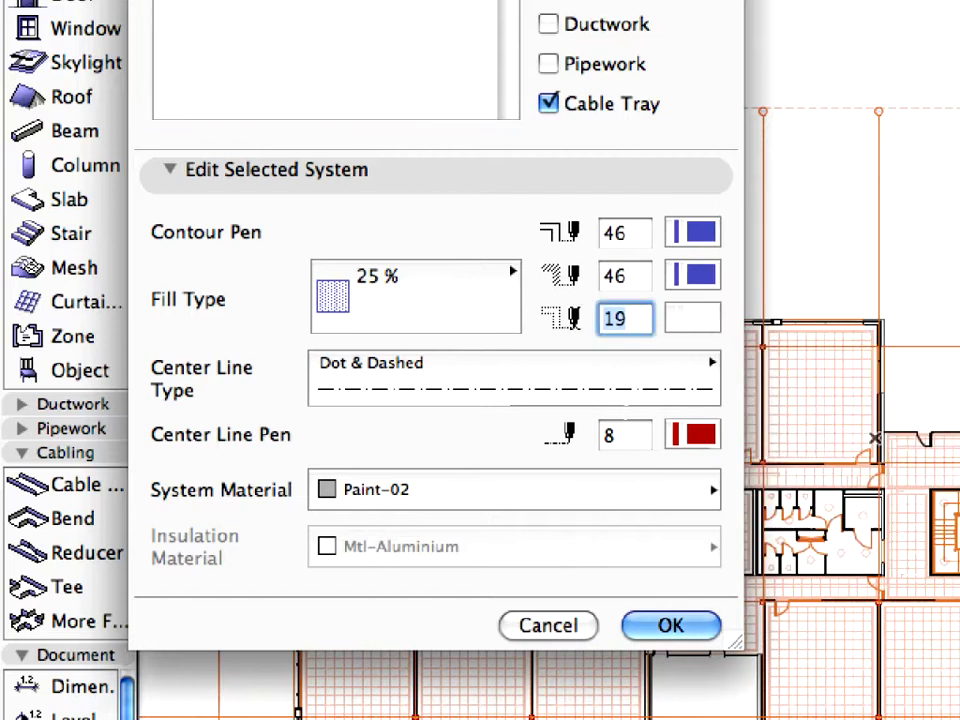
{"action": "type", "text": "-1"}
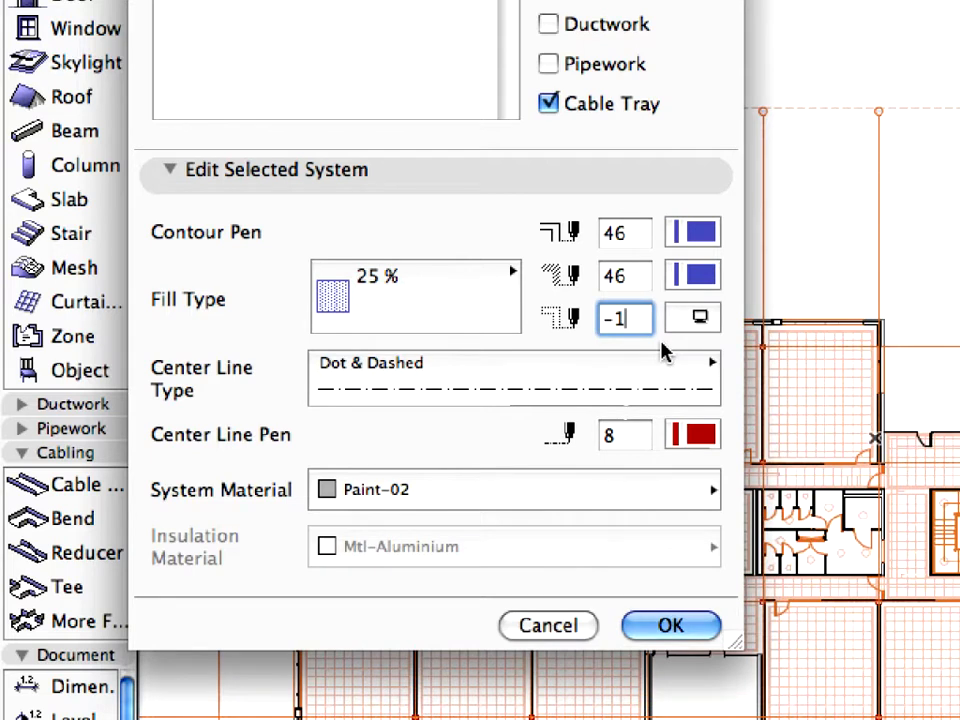
- Keep the Dot & Dashed center line, set its pen to 46 and the system material to Paint-18, and accept the Cable Tray system
{"action": "left_click", "coordinate": [658, 383]}
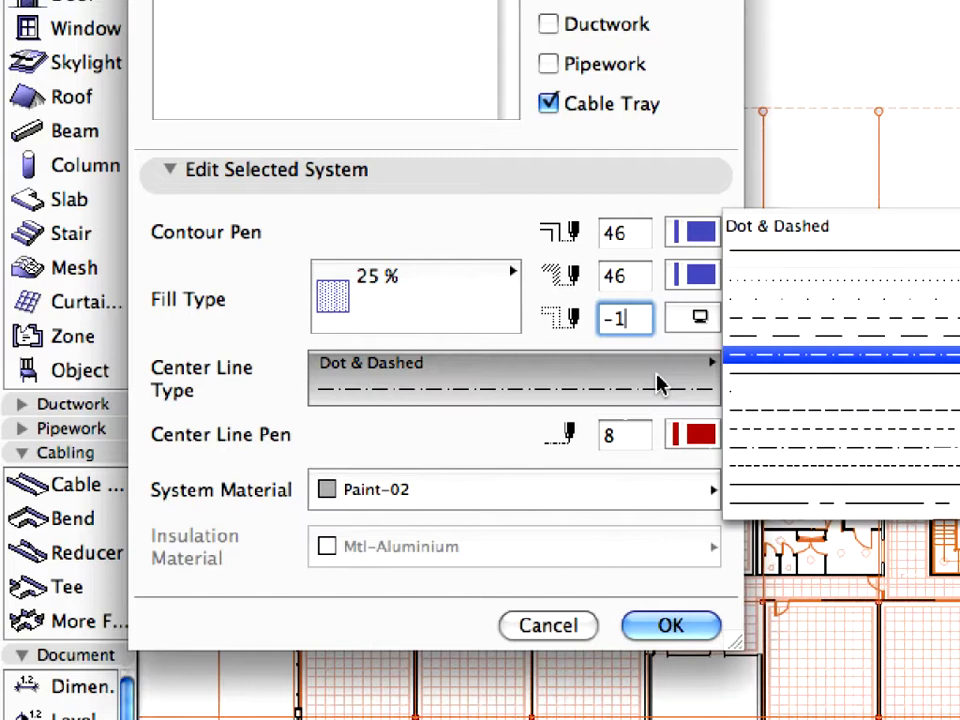
{"action": "left_click", "coordinate": [658, 383]}
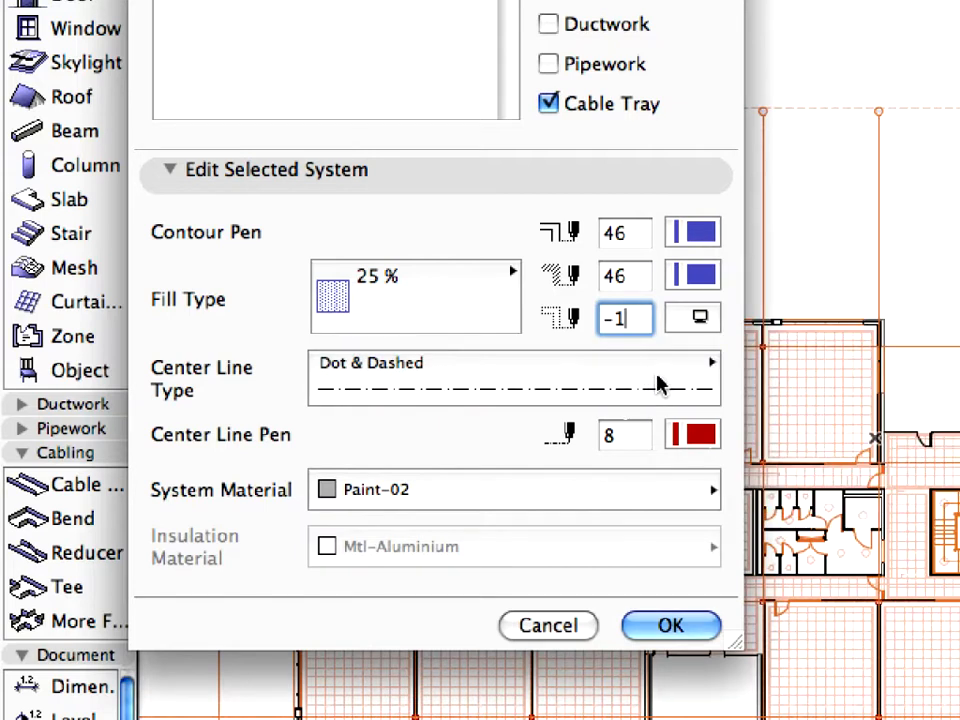
{"action": "left_click", "coordinate": [692, 434]}
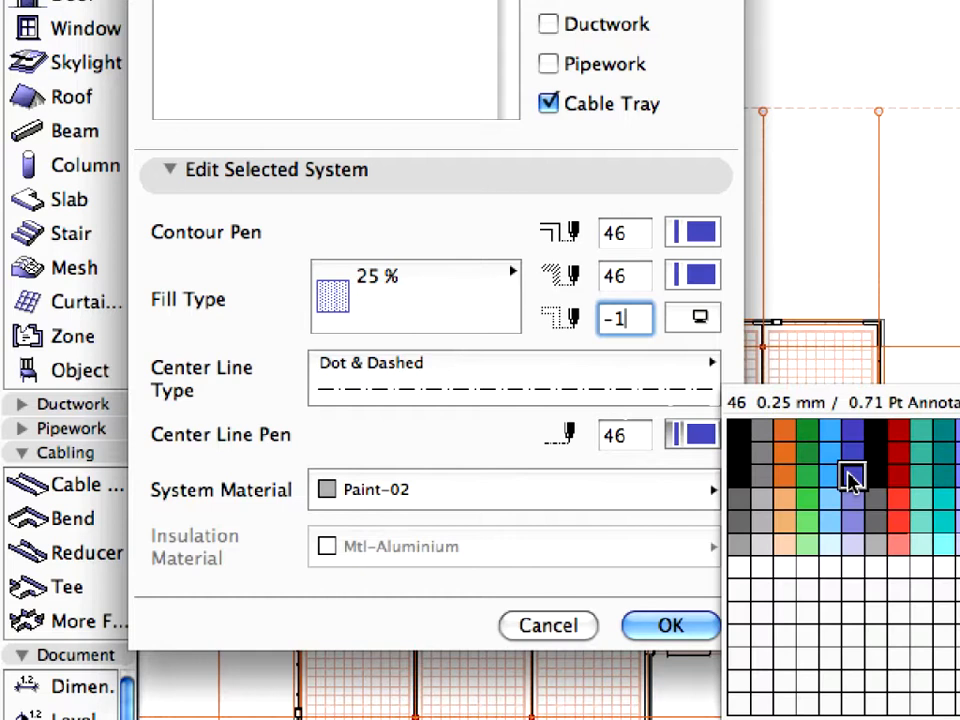
{"action": "left_click", "coordinate": [849, 479]}
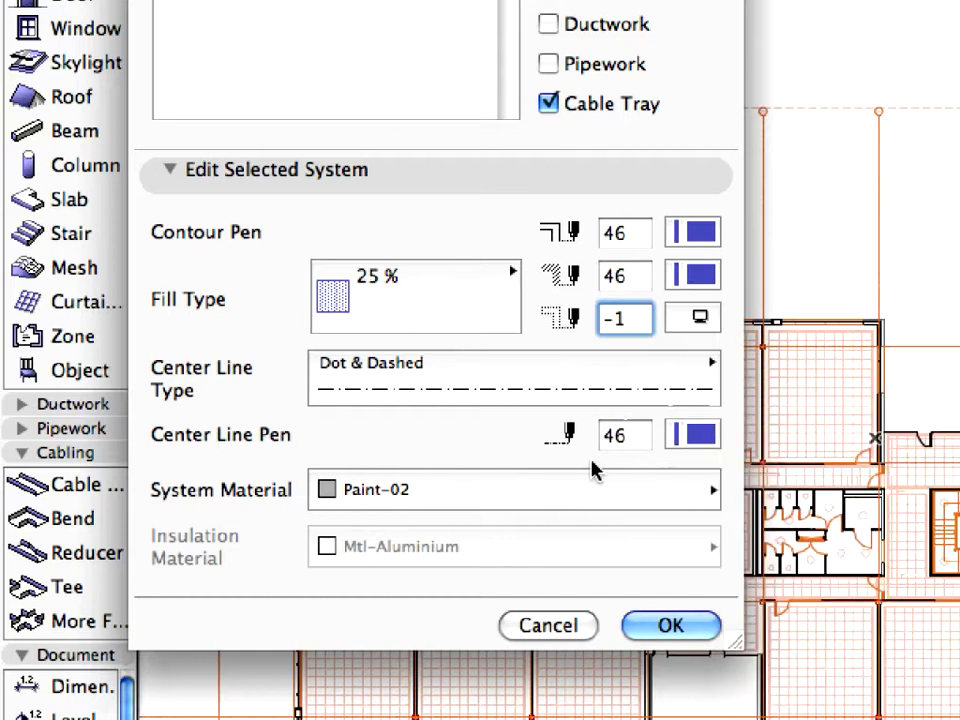
{"action": "left_click", "coordinate": [586, 487]}
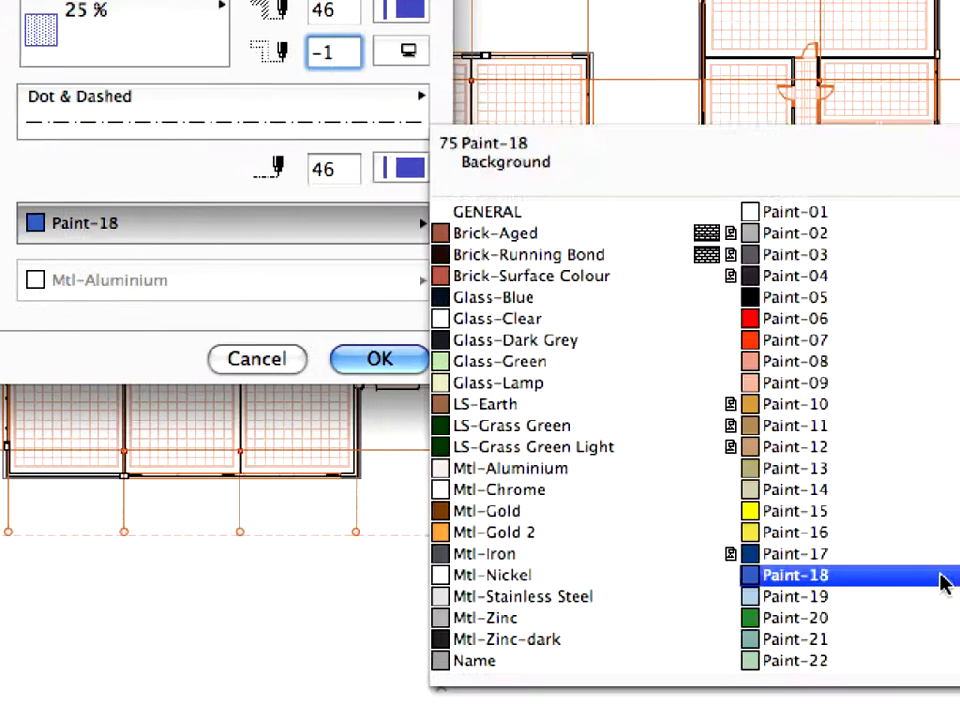
{"action": "left_click", "coordinate": [943, 578]}
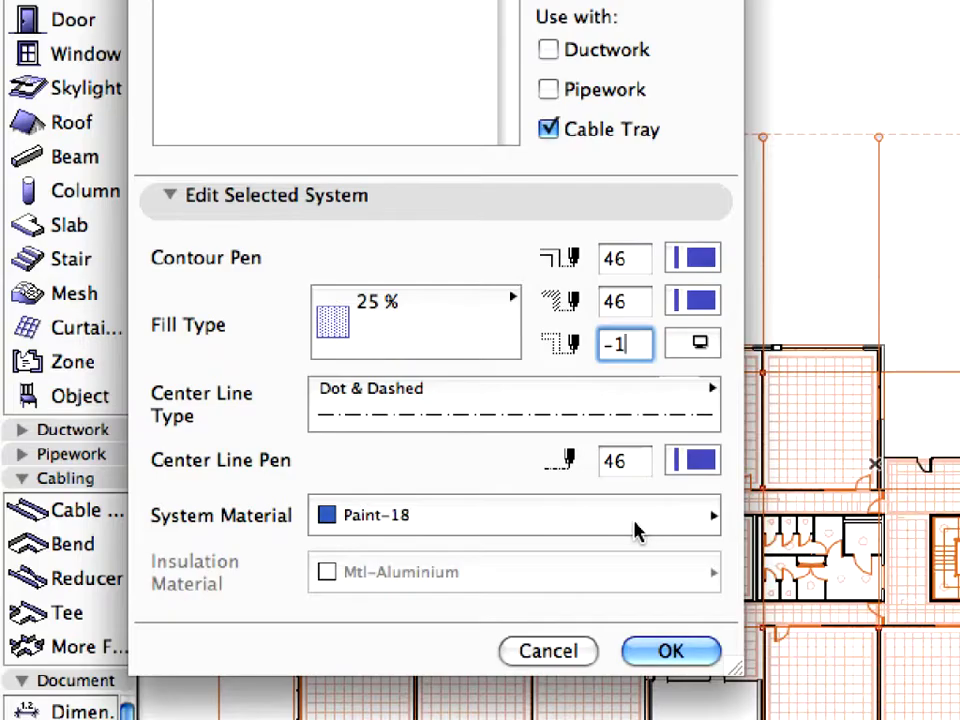
{"action": "left_click", "coordinate": [708, 652]}
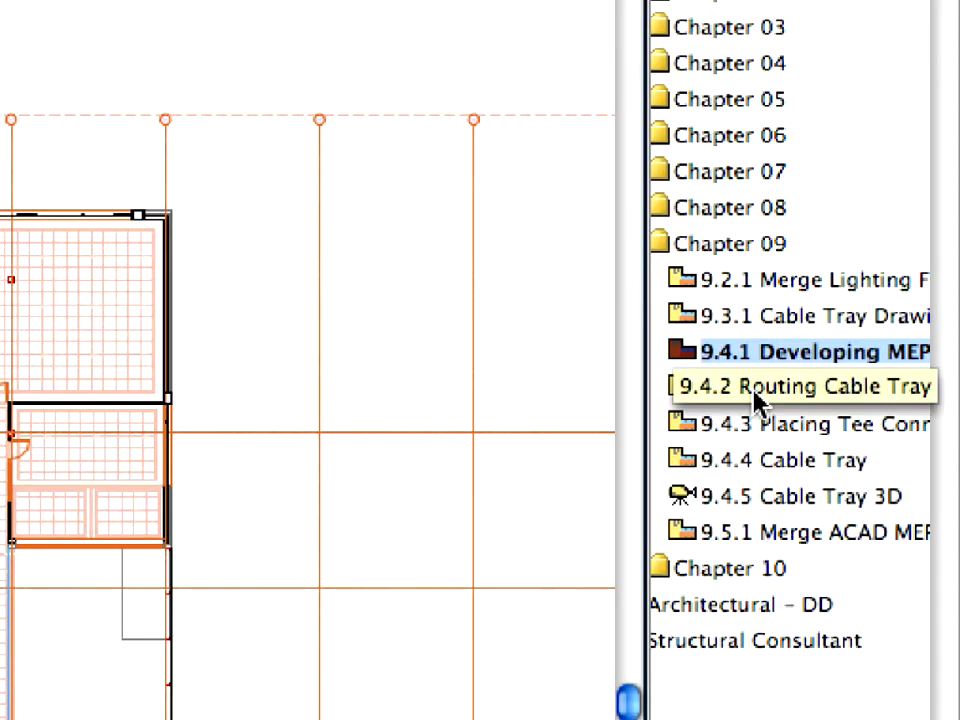
- Open the 9.4.2 Routing Cable Tray view and bring up MEP Routing for cabling
{"action": "double_click", "coordinate": [755, 392]}
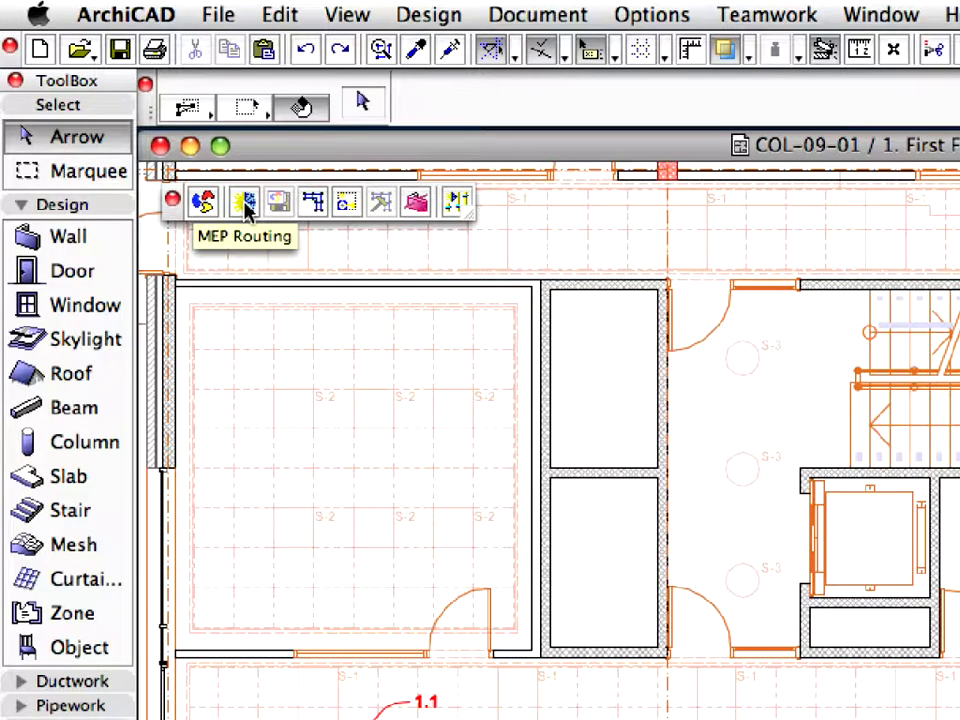
{"action": "left_click", "coordinate": [246, 203]}
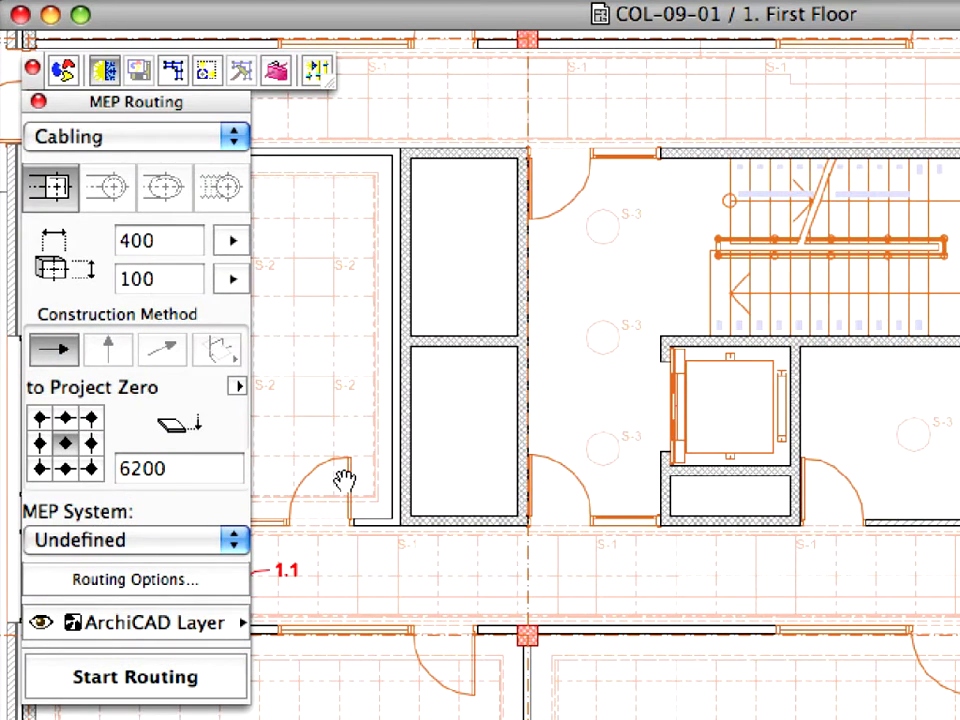
{"action": "middle_click_drag", "start_coordinate": [343, 482], "coordinate": [435, 476]}
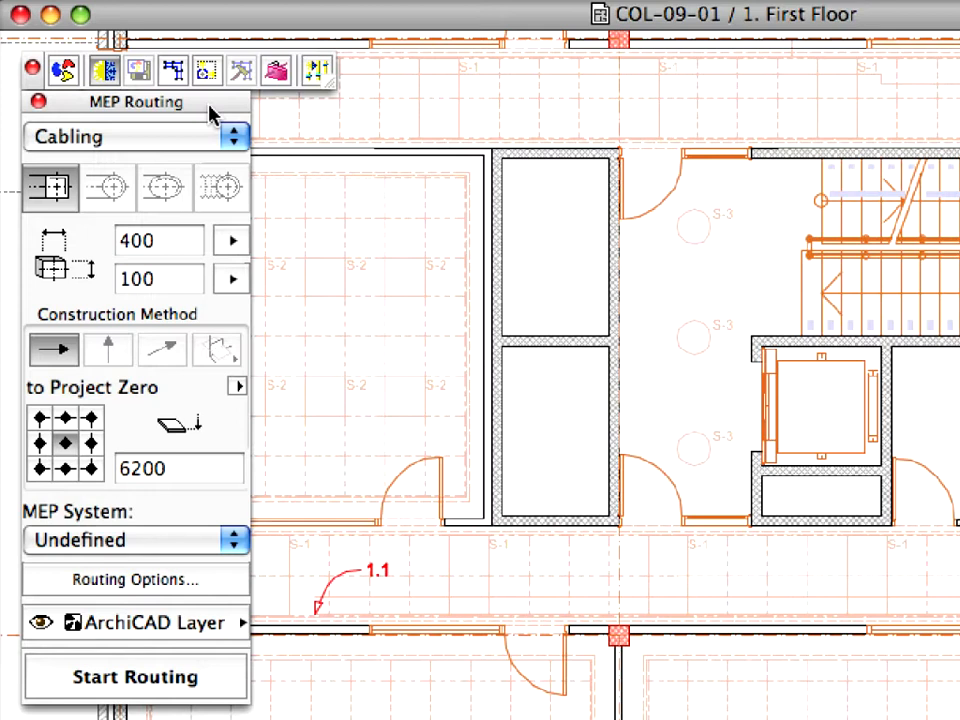
{"action": "left_click", "coordinate": [233, 136]}
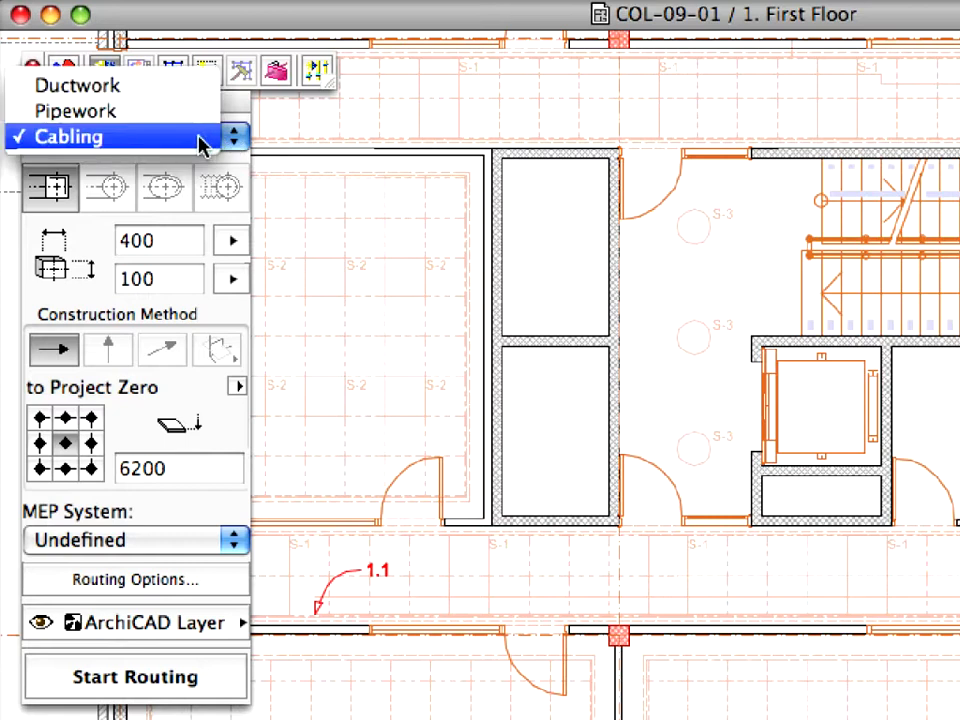
{"action": "left_click", "coordinate": [199, 140]}
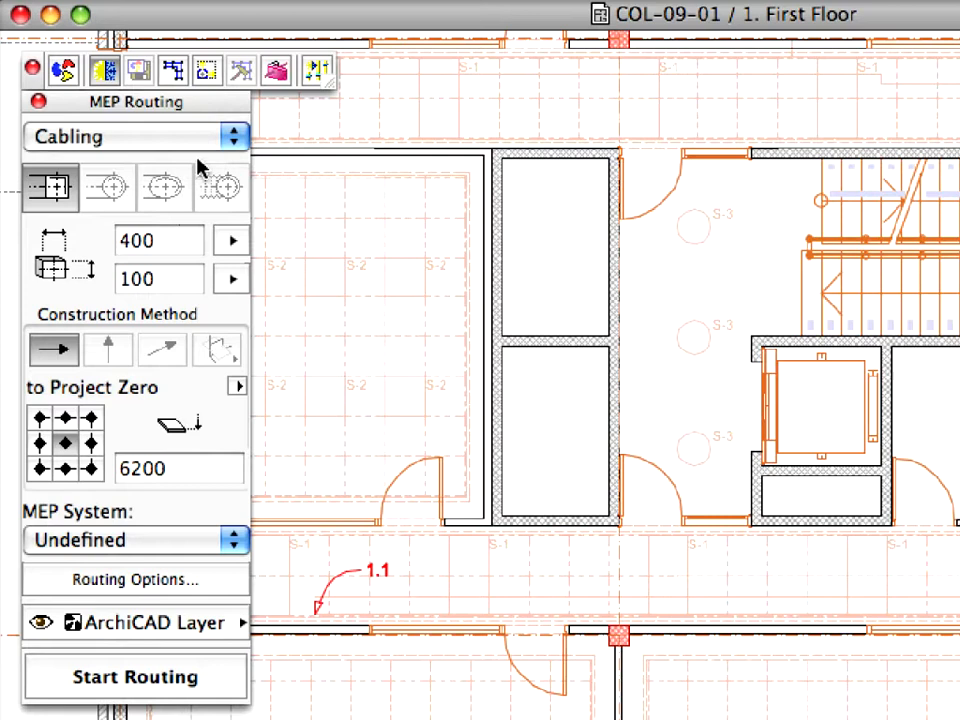
- Set the cable tray route to 300 mm wide and 60 mm high
{"action": "double_click", "coordinate": [184, 237]}
{"action": "type", "text": "300"}
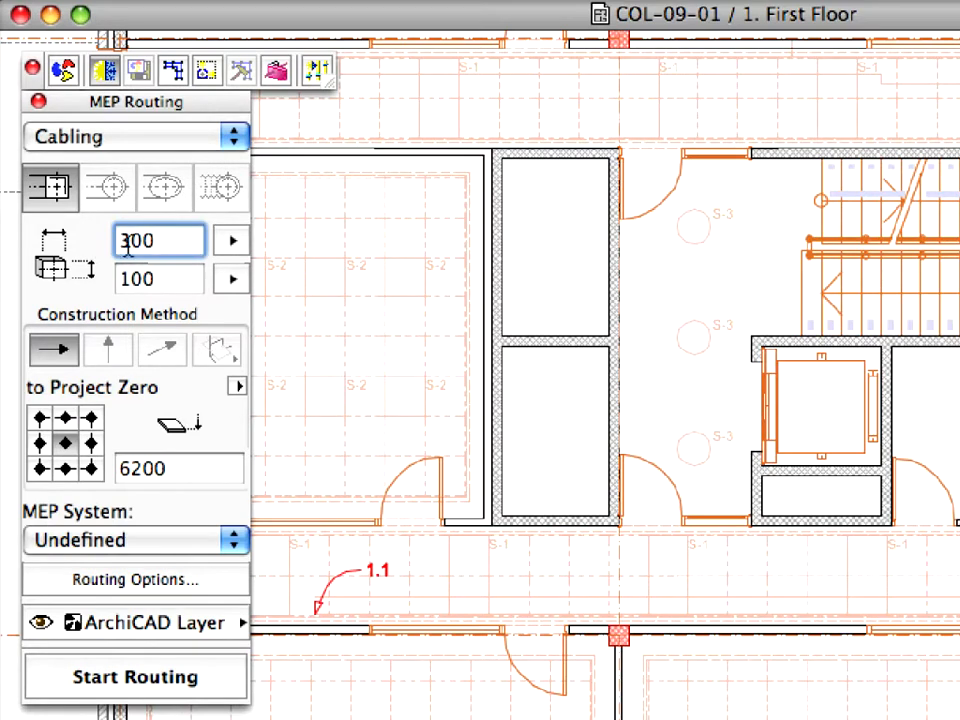
{"action": "key", "text": "Tab"}
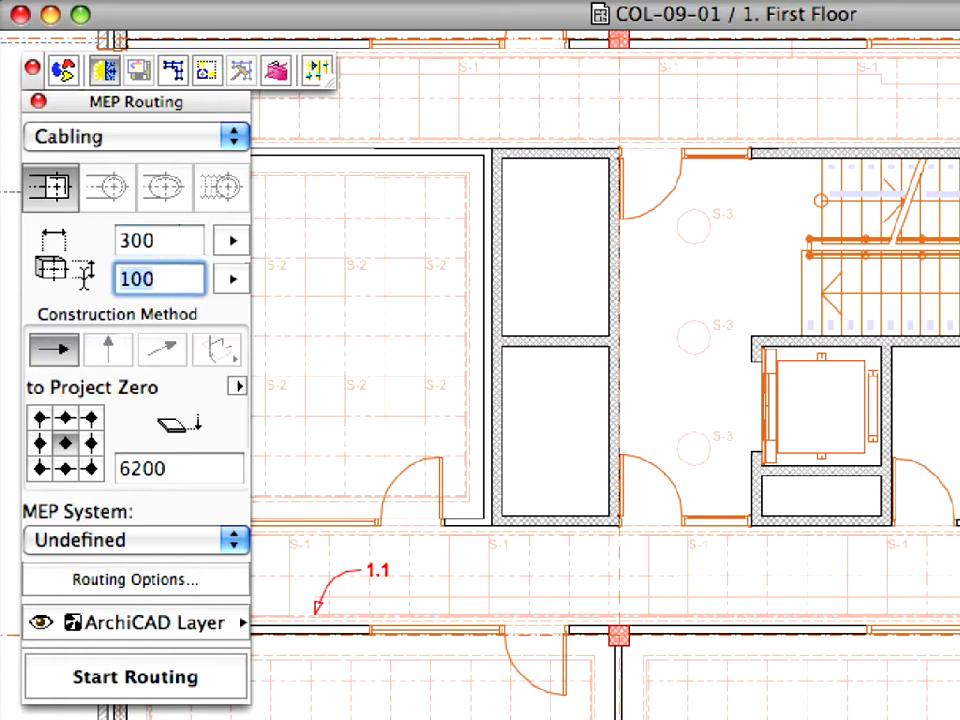
{"action": "type", "text": "60"}
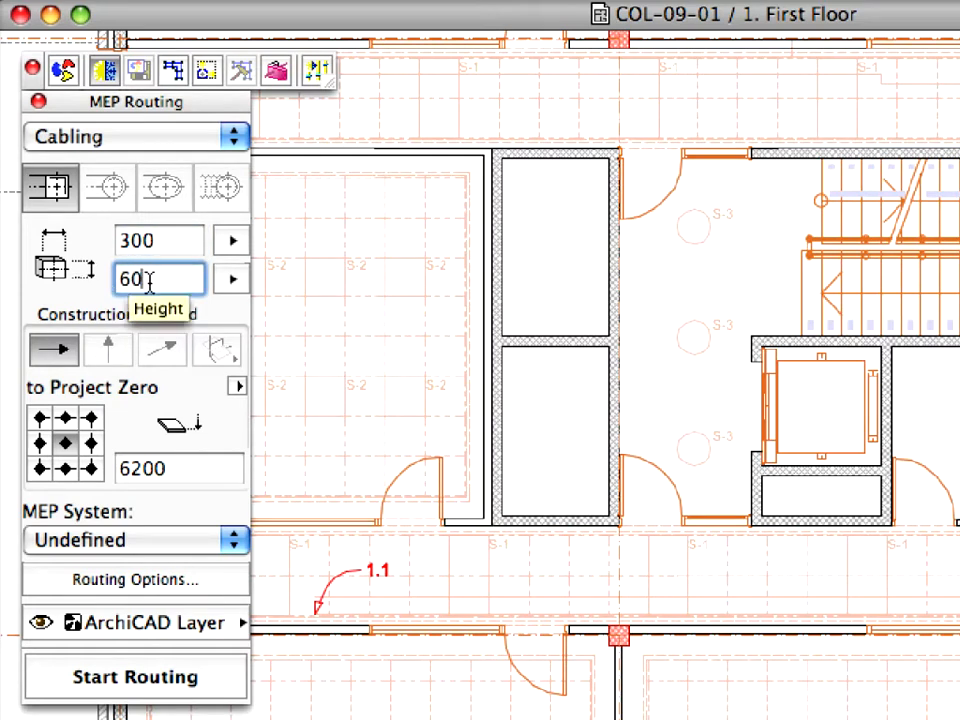
{"action": "key", "text": "Return"}
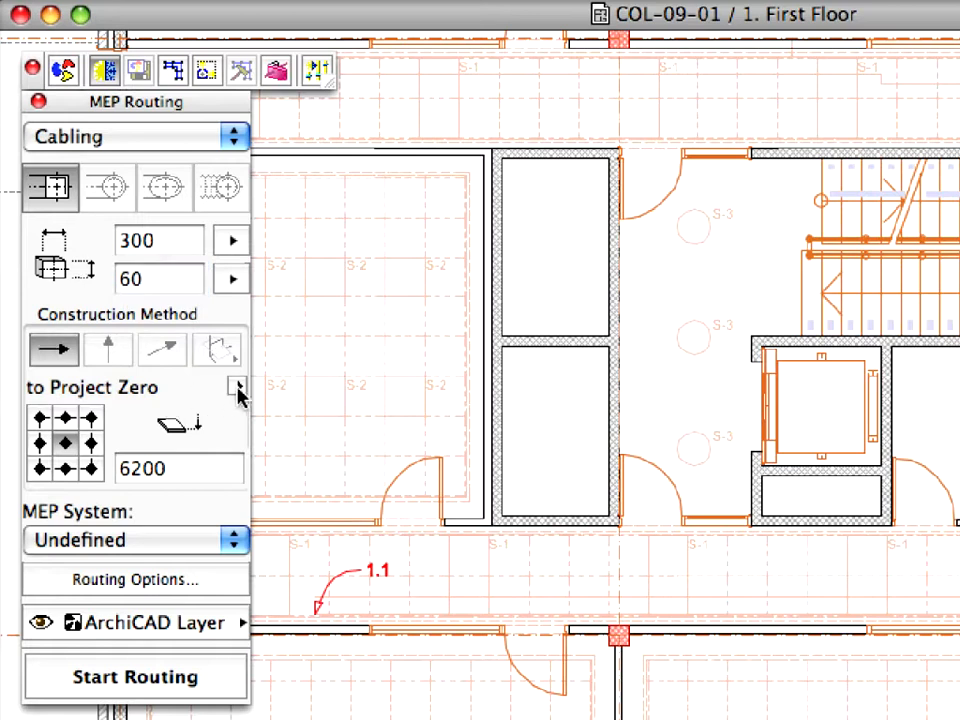
- Measure the route's elevation from the current story, align it by its bottom-right corner, and set the elevation to 2900
{"action": "left_click", "coordinate": [238, 388]}
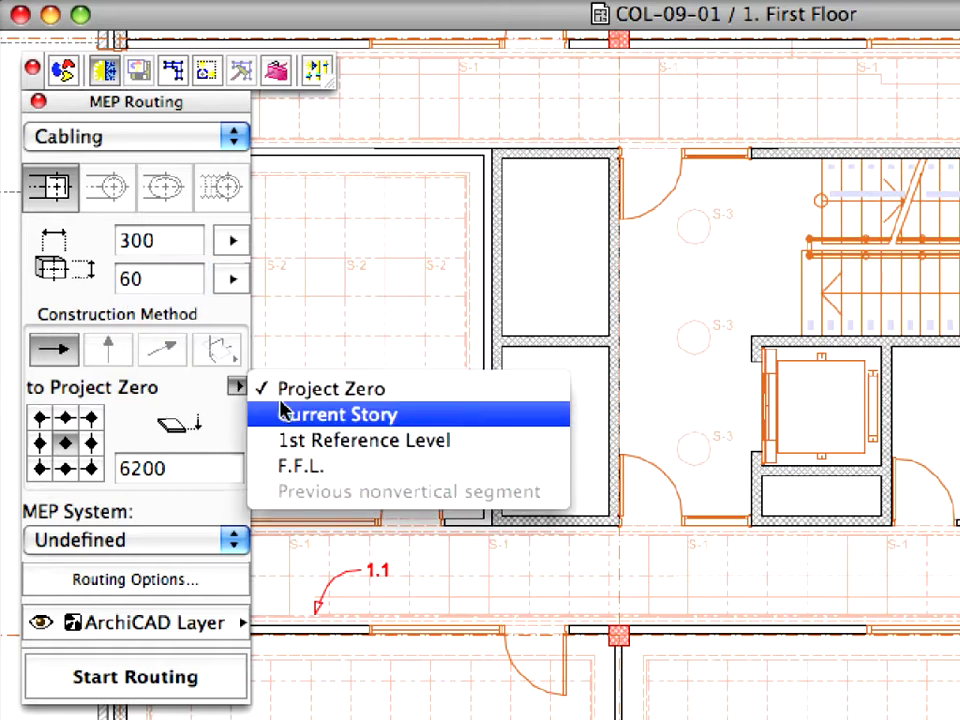
{"action": "left_click", "coordinate": [474, 414]}
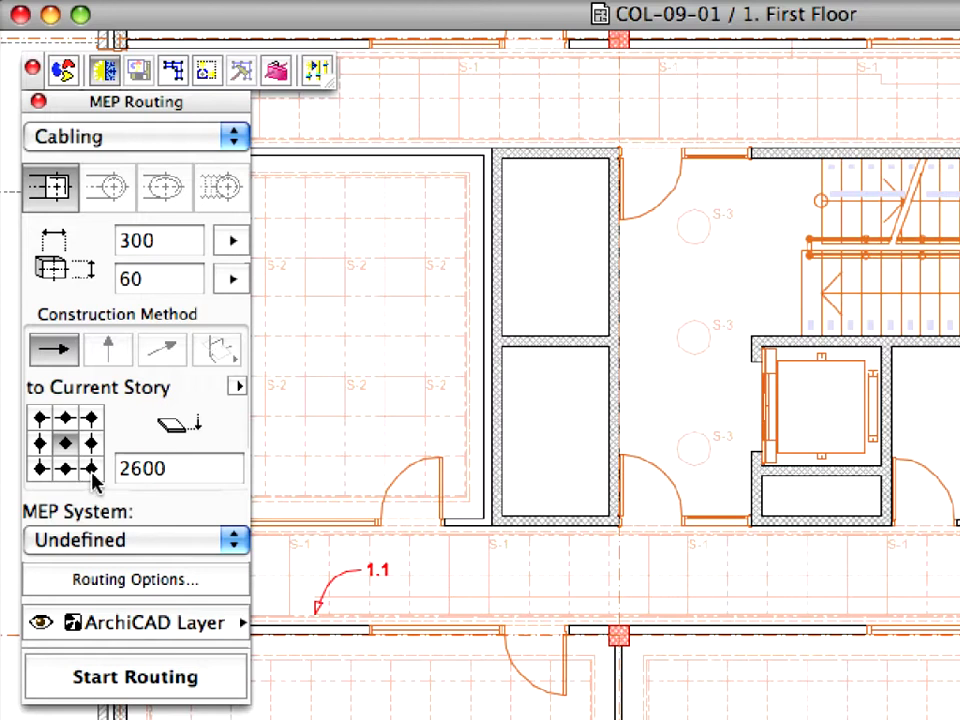
{"action": "left_click", "coordinate": [91, 476]}
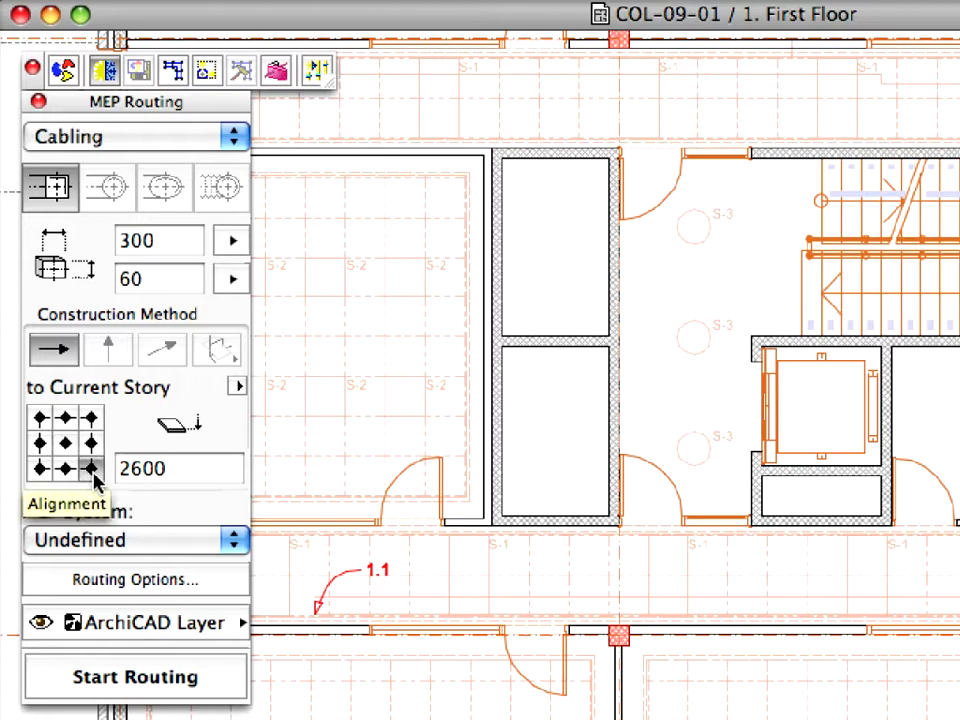
{"action": "left_click", "coordinate": [127, 470]}
{"action": "left_click_drag", "start_coordinate": [127, 470], "coordinate": [201, 478]}
{"action": "type", "text": "900"}
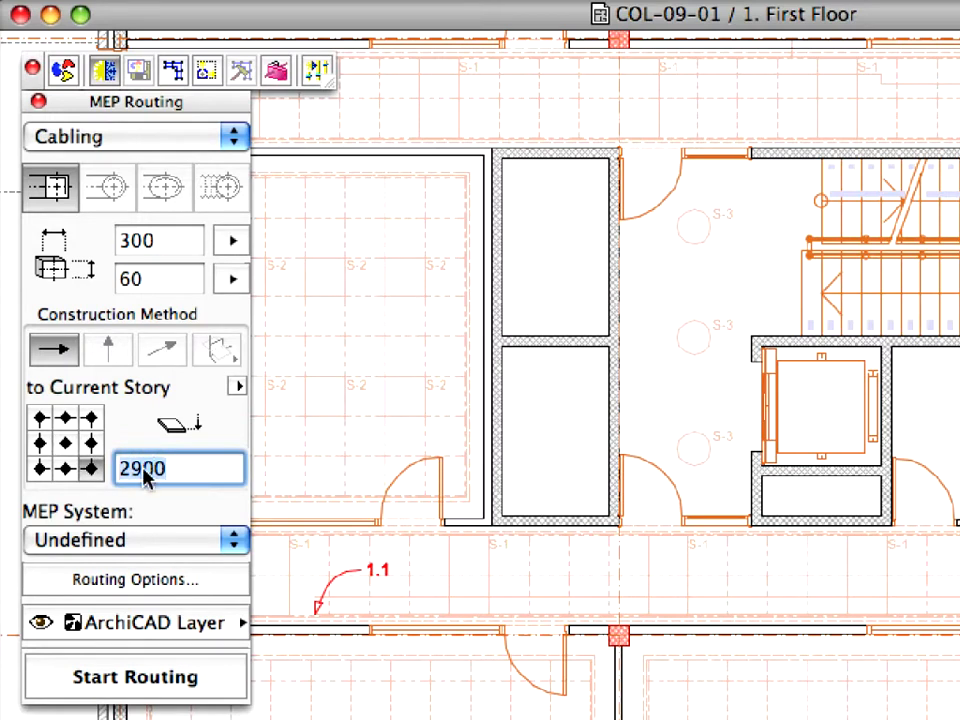
- Assign the route to the Cable Tray system with mitered bends, on the MEP-Electrical-Cable Tray layer
{"action": "left_click", "coordinate": [238, 541]}
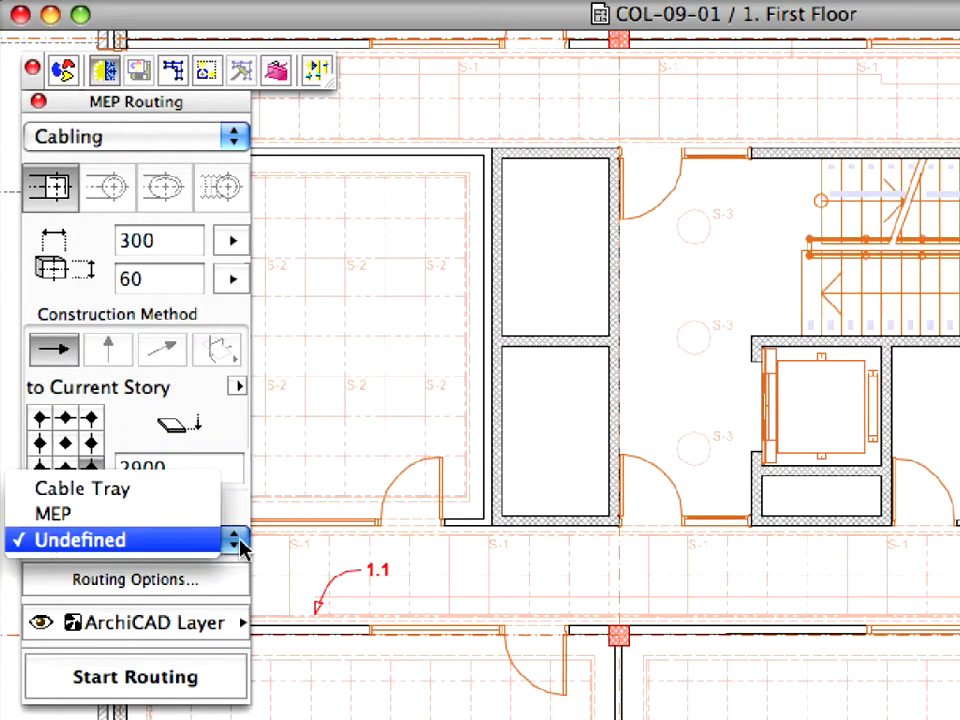
{"action": "left_click", "coordinate": [205, 490]}
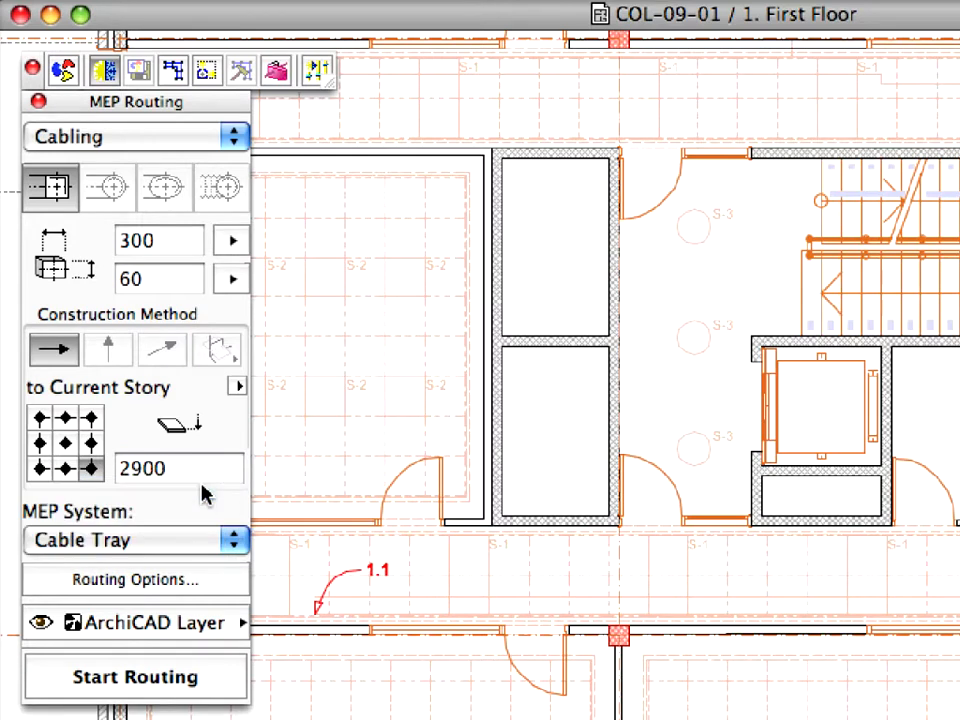
{"action": "left_click", "coordinate": [221, 582]}
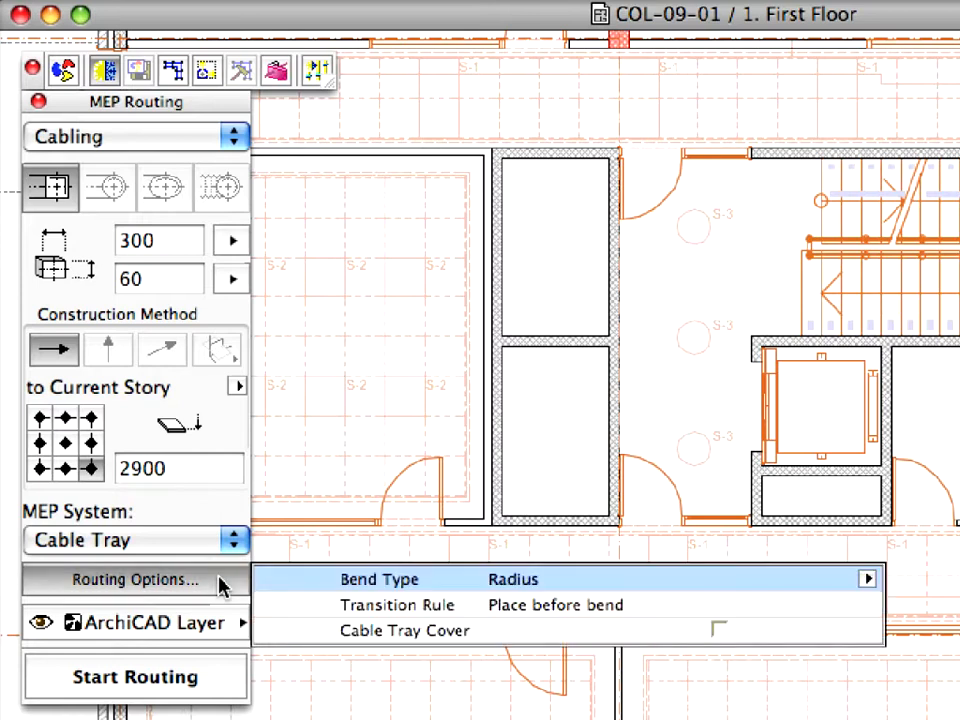
{"action": "left_click", "coordinate": [868, 580]}
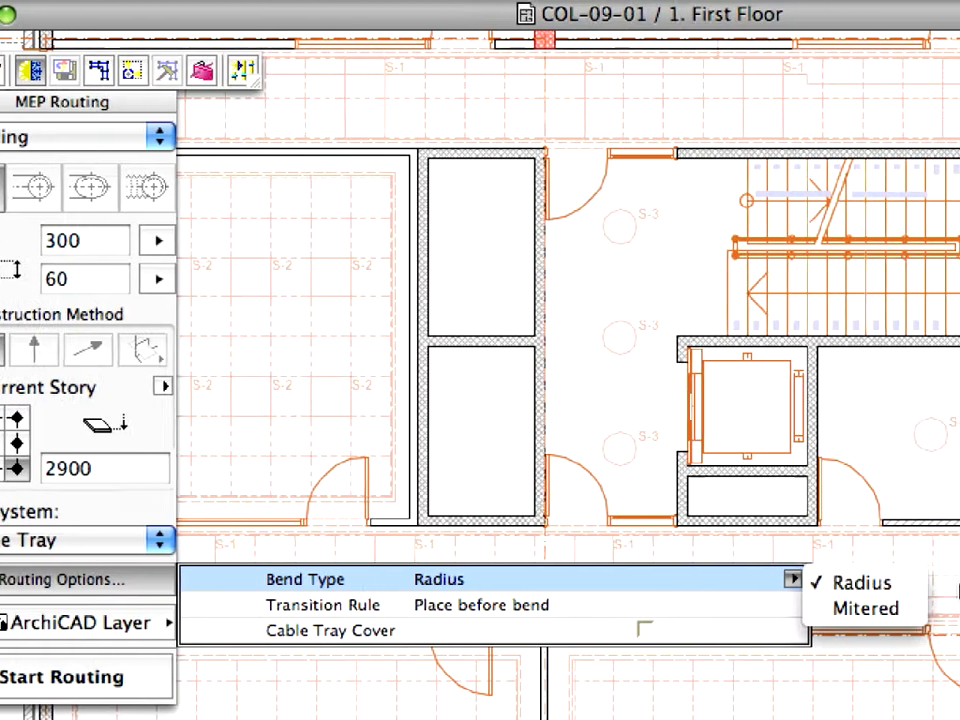
{"action": "left_click", "coordinate": [852, 609]}
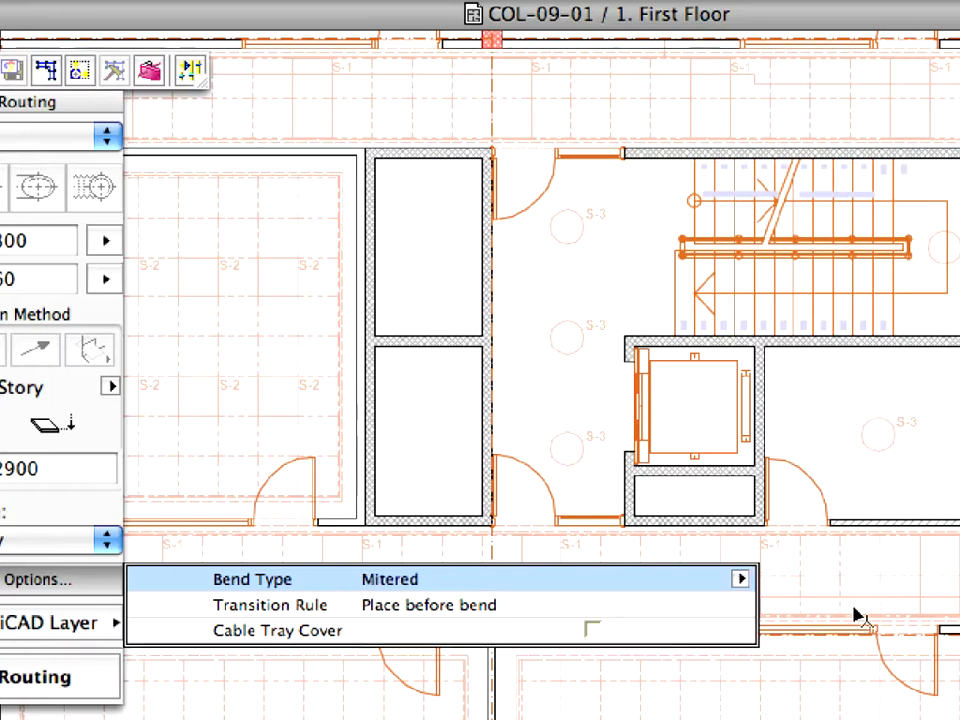
{"action": "left_click", "coordinate": [225, 623]}
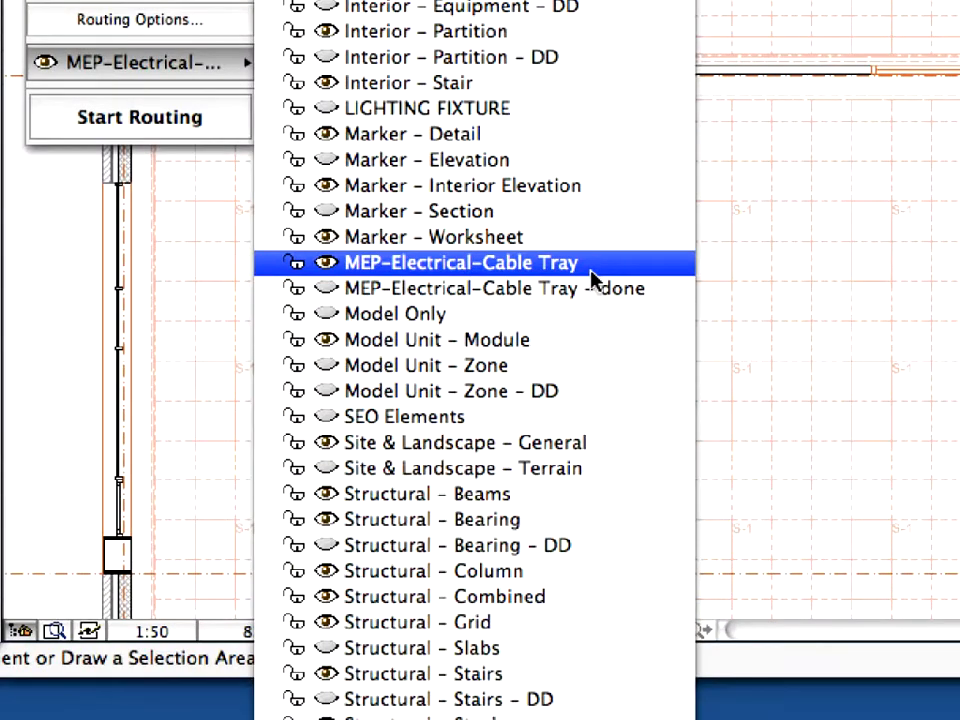
{"action": "left_click", "coordinate": [590, 271]}
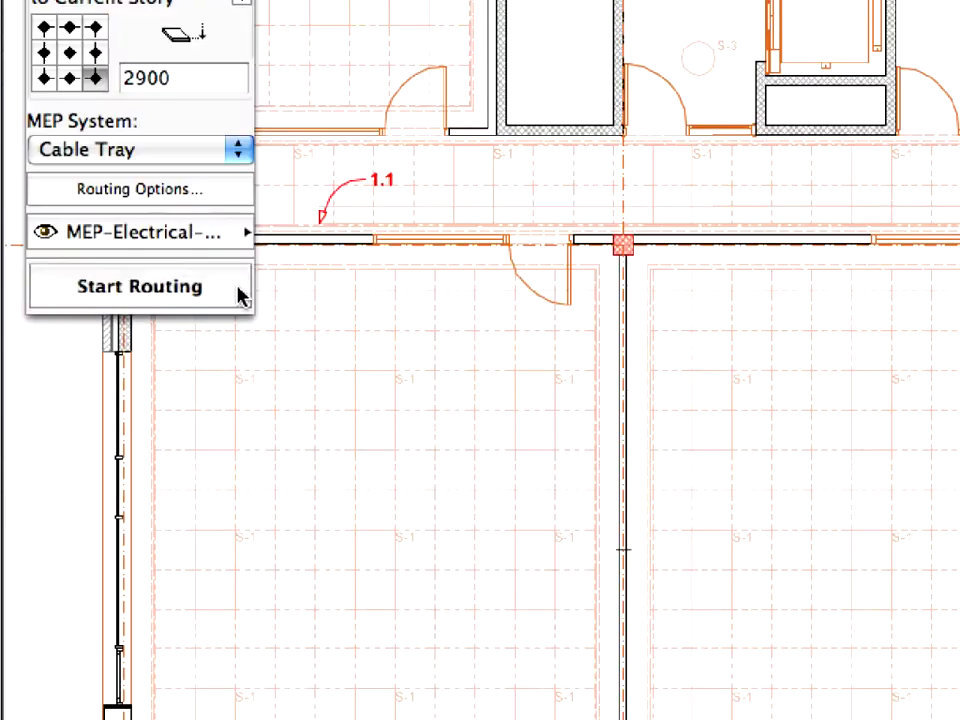
- Start routing and draw the horizontal 300 mm cable tray segment along the corridor wall from marker 1.1 to marker 1.2
{"action": "left_click", "coordinate": [240, 123]}
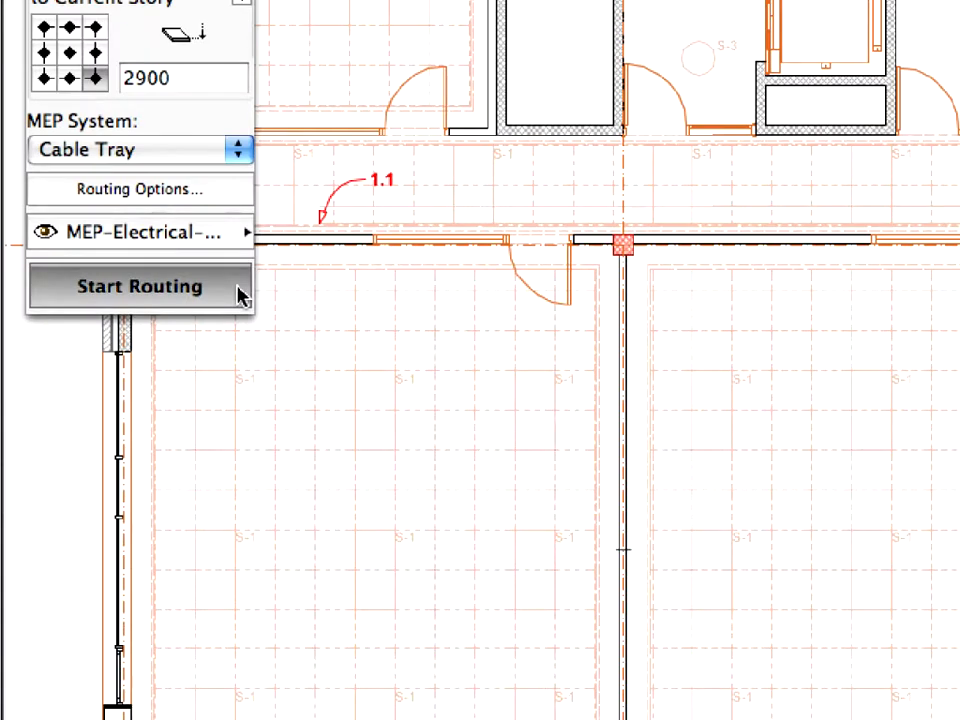
{"action": "left_click", "coordinate": [140, 287]}
{"action": "scroll", "coordinate": [315, 300], "scroll_direction": "up", "scroll_amount": 5}
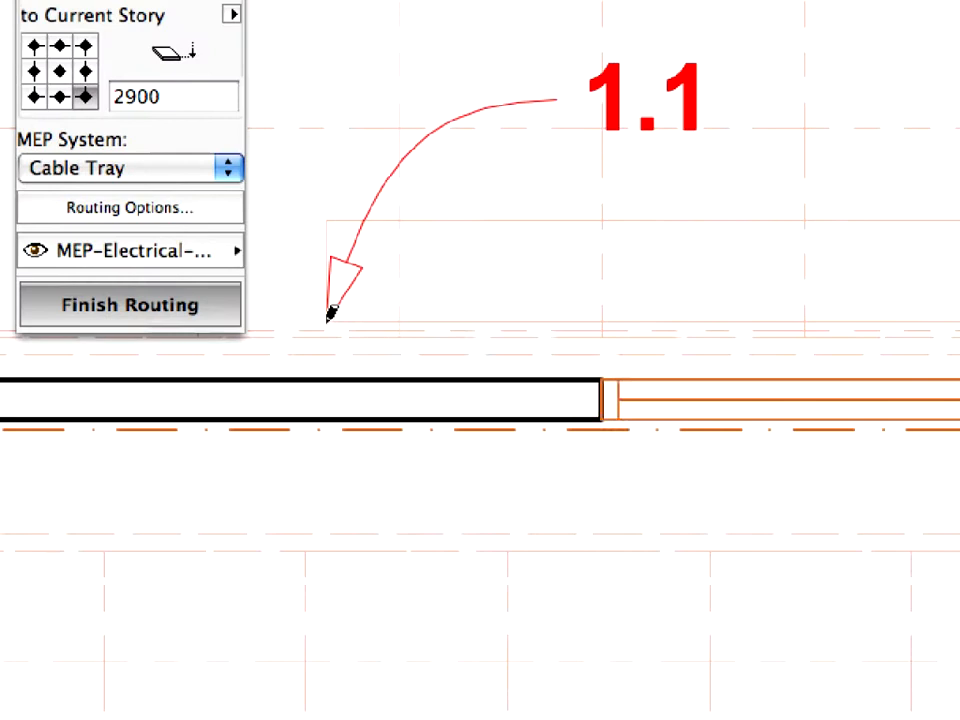
{"action": "left_click", "coordinate": [328, 318]}
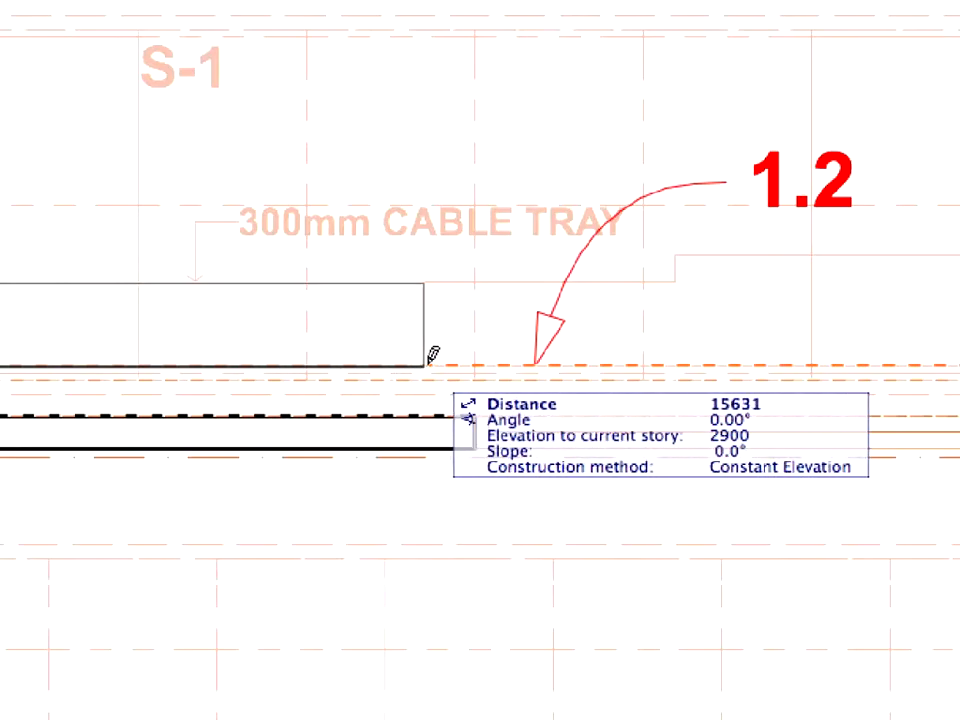
{"action": "left_click", "coordinate": [536, 364]}
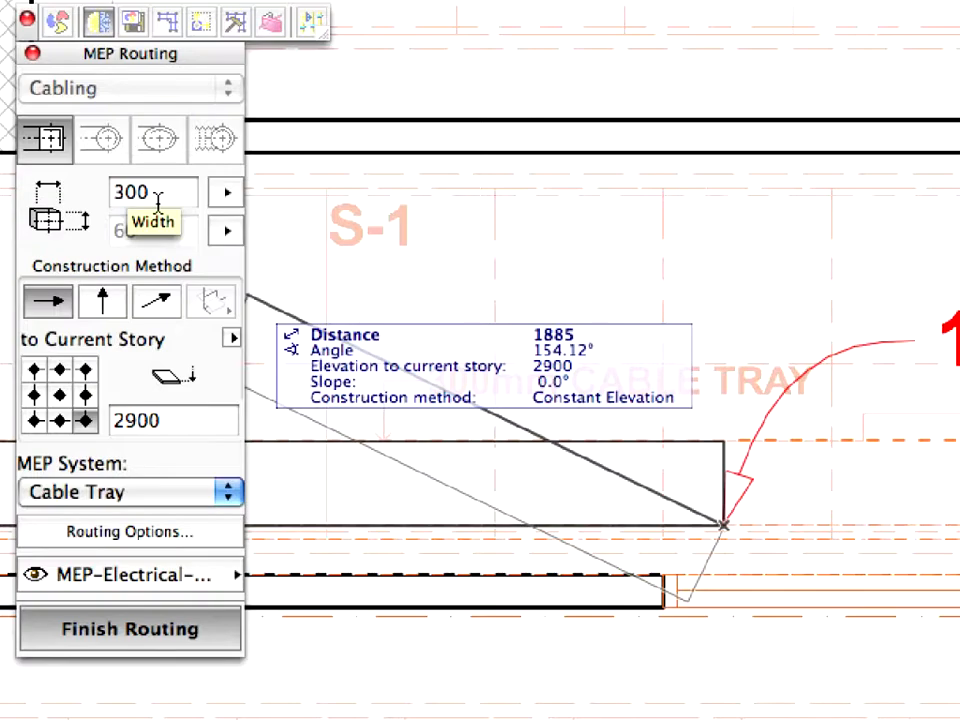
- Widen the tray to 400 mm and continue the route horizontally from marker 1.2 to marker 1.3
{"action": "left_click", "coordinate": [157, 196]}
{"action": "type", "text": "400"}
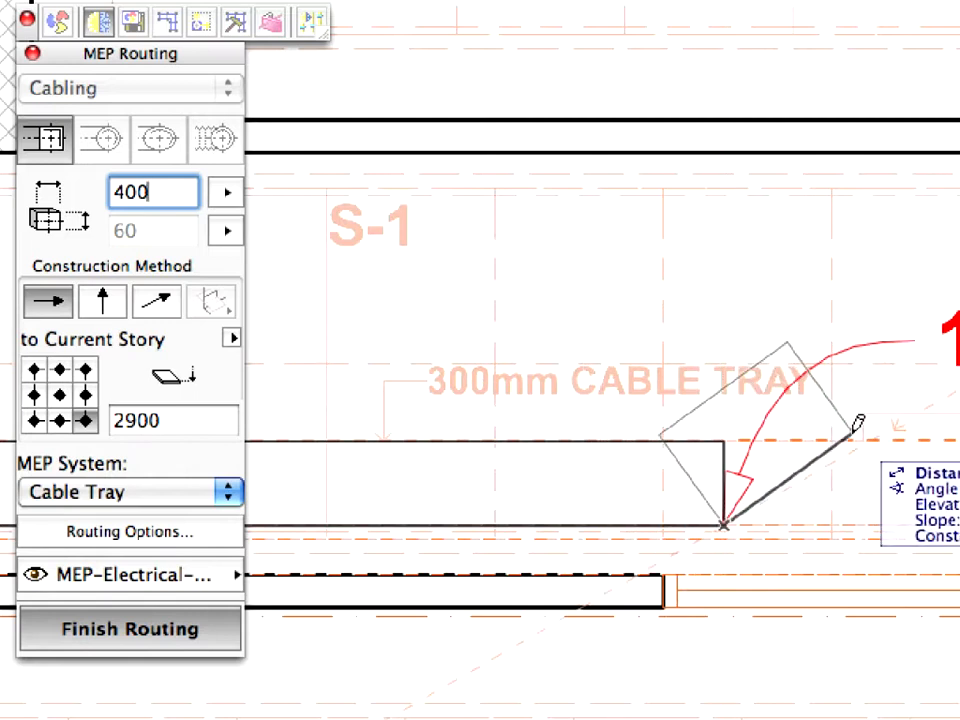
{"action": "scroll", "coordinate": [853, 420], "scroll_direction": "down", "scroll_amount": 5}
{"action": "middle_click_drag", "start_coordinate": [853, 420], "coordinate": [512, 415]}
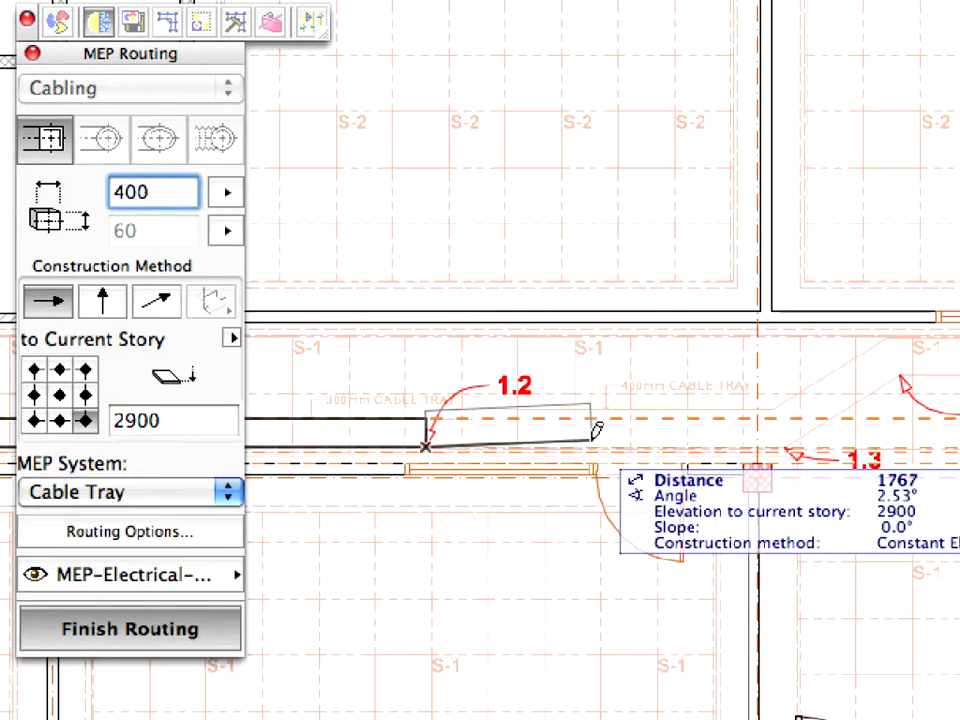
{"action": "scroll", "coordinate": [785, 440], "scroll_direction": "up", "scroll_amount": 3}
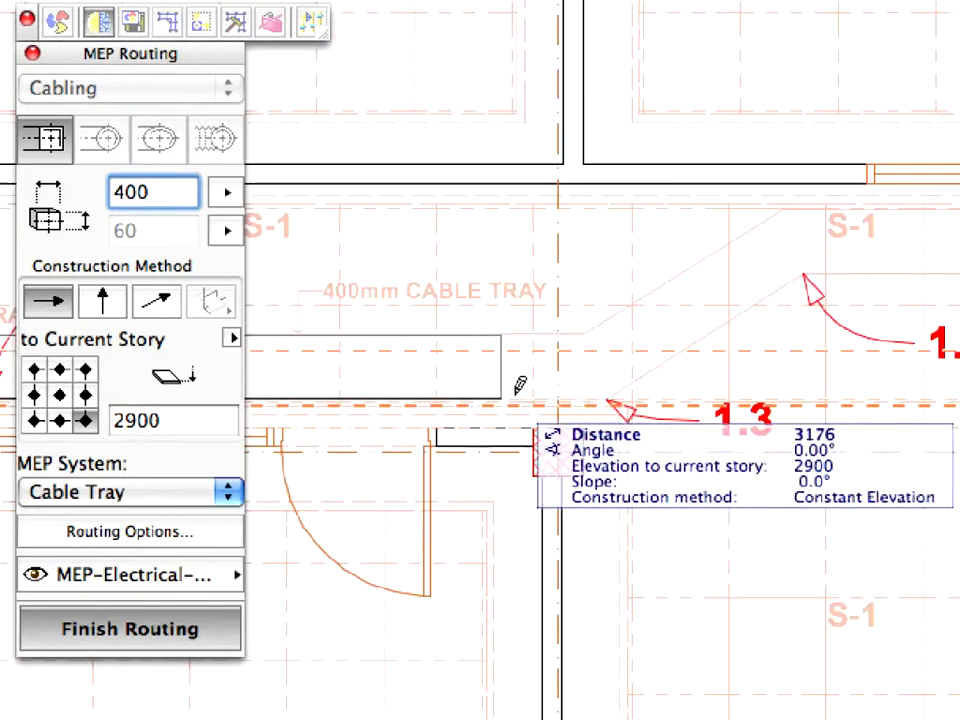
{"action": "left_click", "coordinate": [606, 397]}
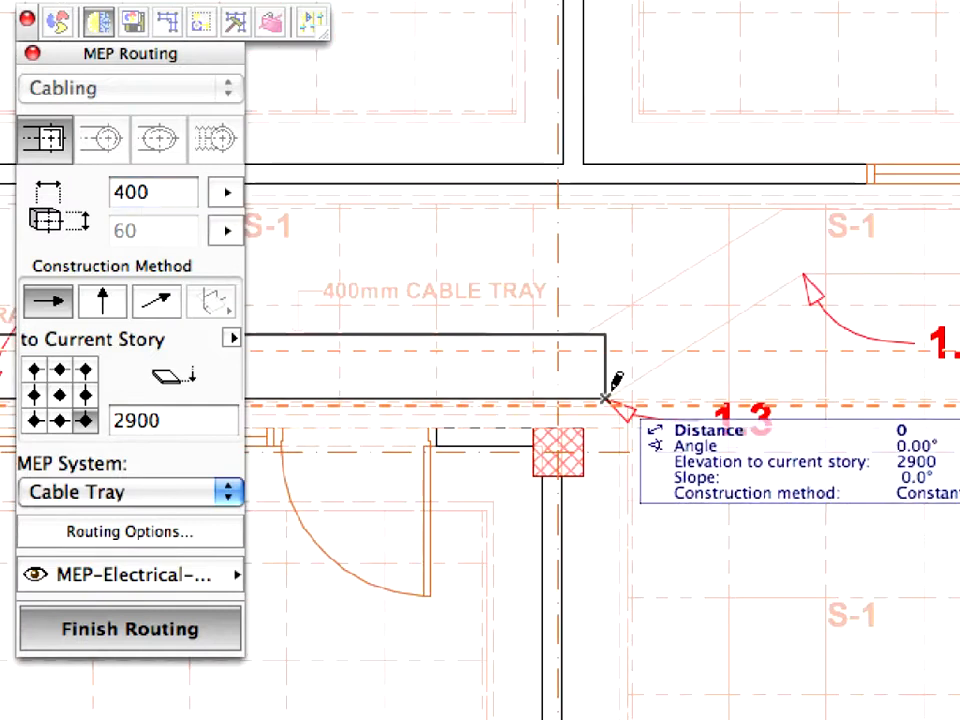
- Continue the 400 mm cable tray from marker 1.3 through the offset corner at 1.4 to marker 1.5, and finish the route
{"action": "left_click", "coordinate": [810, 263]}
{"action": "scroll", "coordinate": [815, 268], "scroll_direction": "down", "scroll_amount": 3}
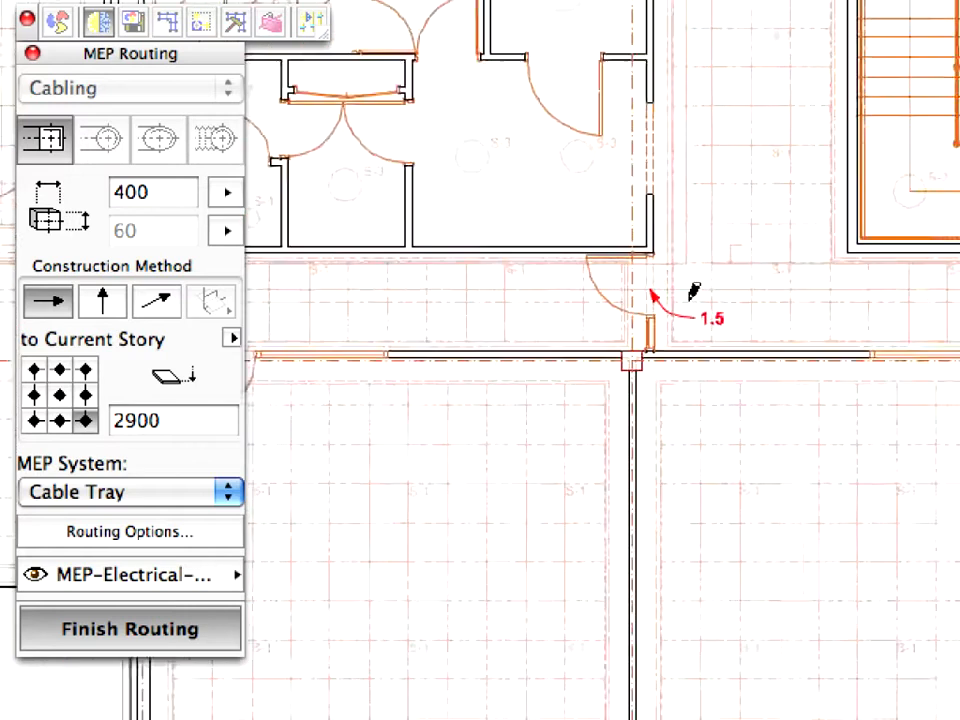
{"action": "scroll", "coordinate": [697, 285], "scroll_direction": "up", "scroll_amount": 6}
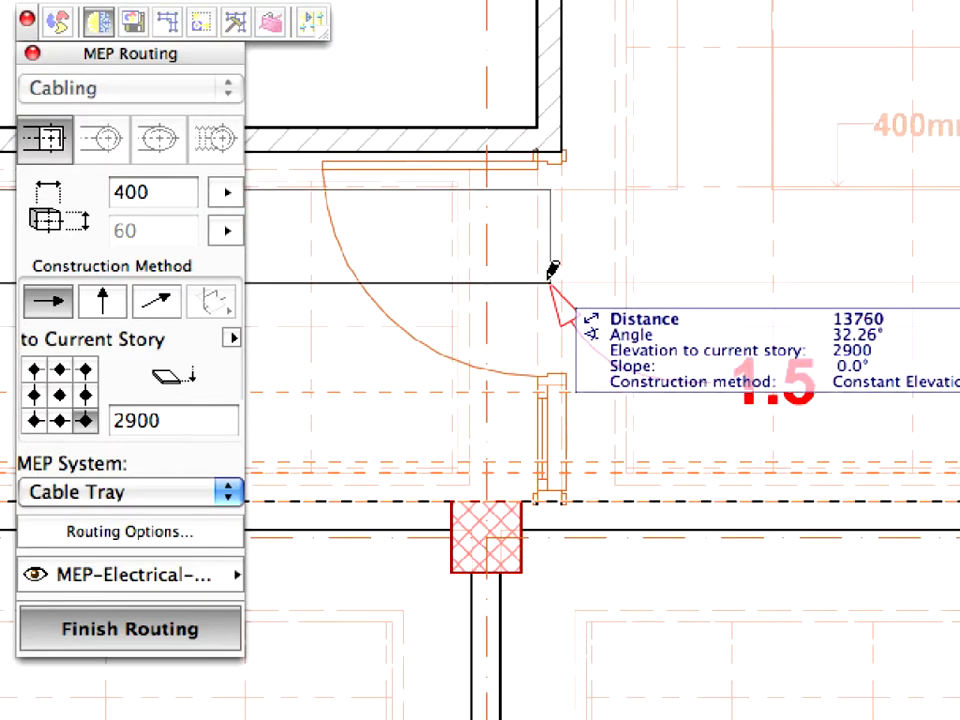
{"action": "left_click", "coordinate": [550, 283]}
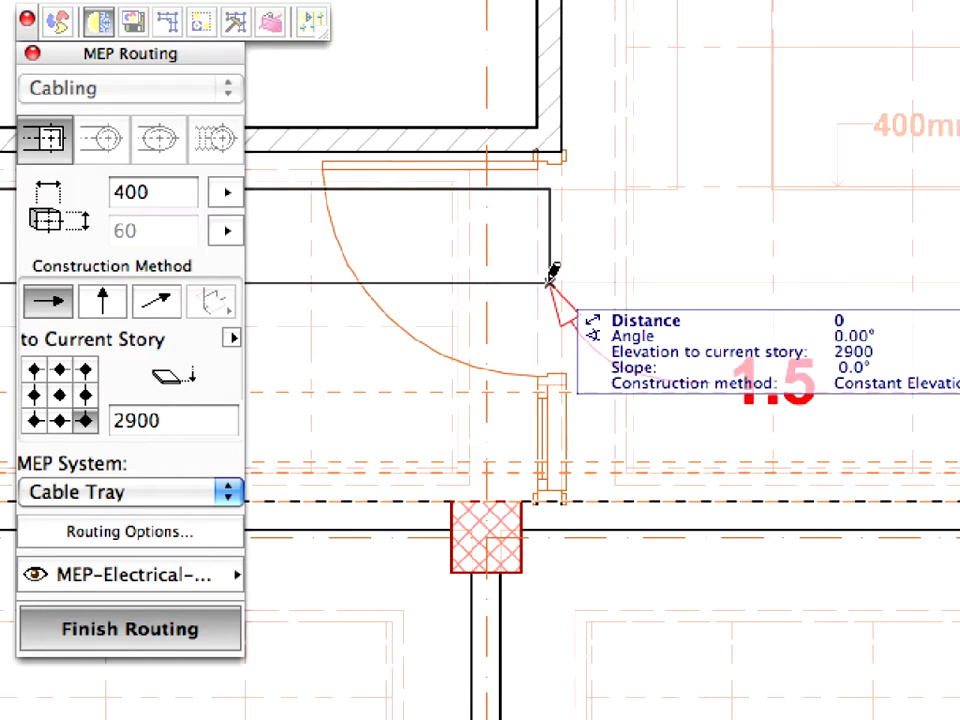
{"action": "double_click", "coordinate": [550, 283]}
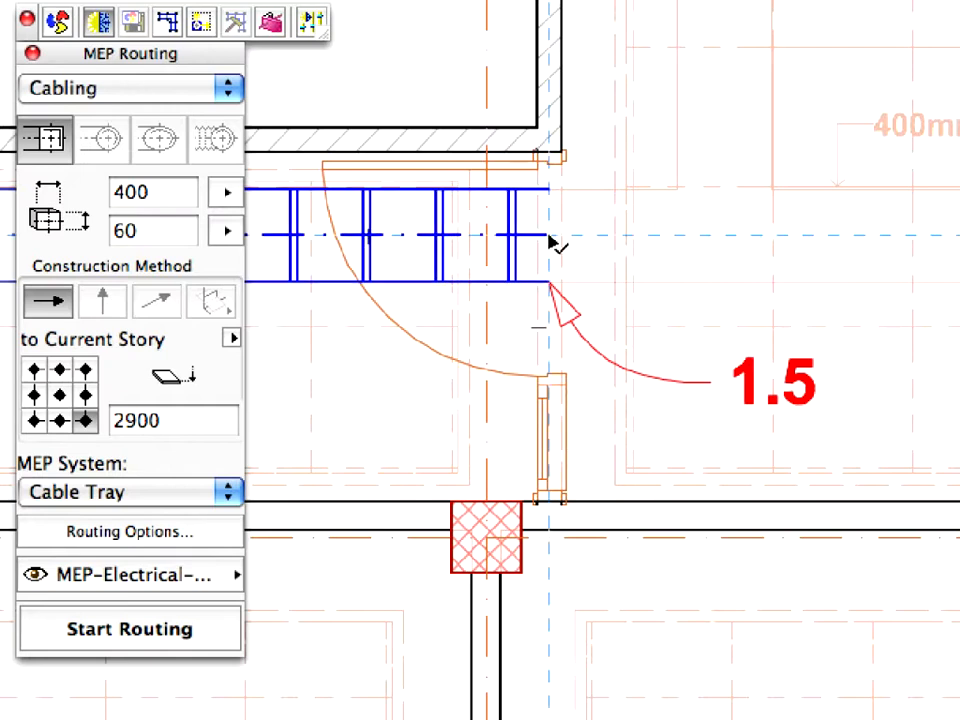
- Open the saved view 9.4.3 for placing tees and bring up the default settings of the Cable Carrier Tee tool
{"action": "mouse_move", "coordinate": [552, 242]}
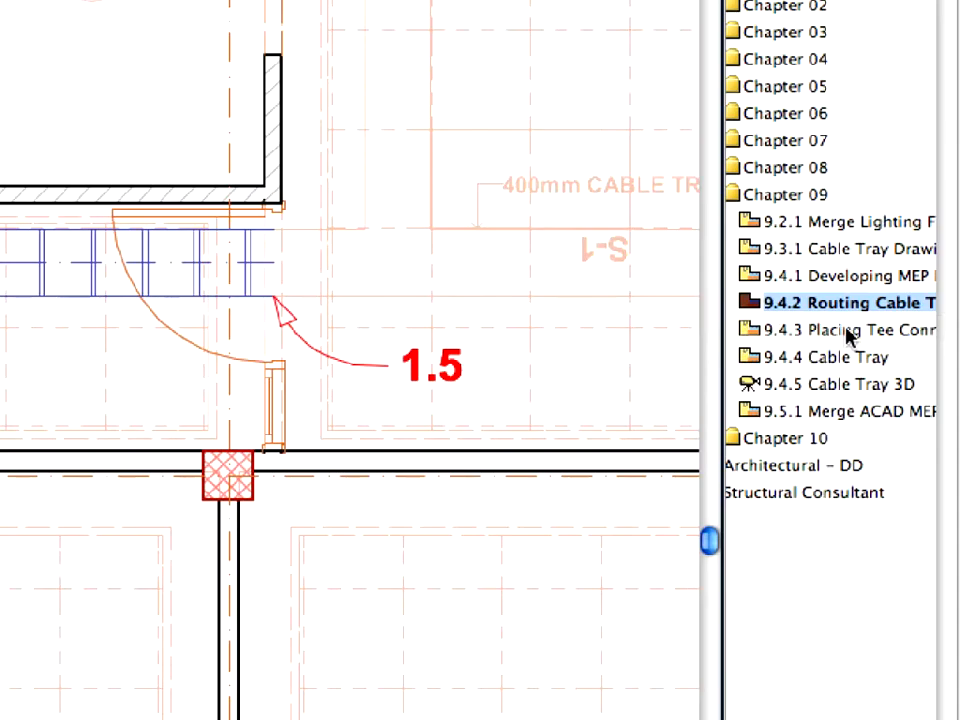
{"action": "double_click", "coordinate": [829, 331]}
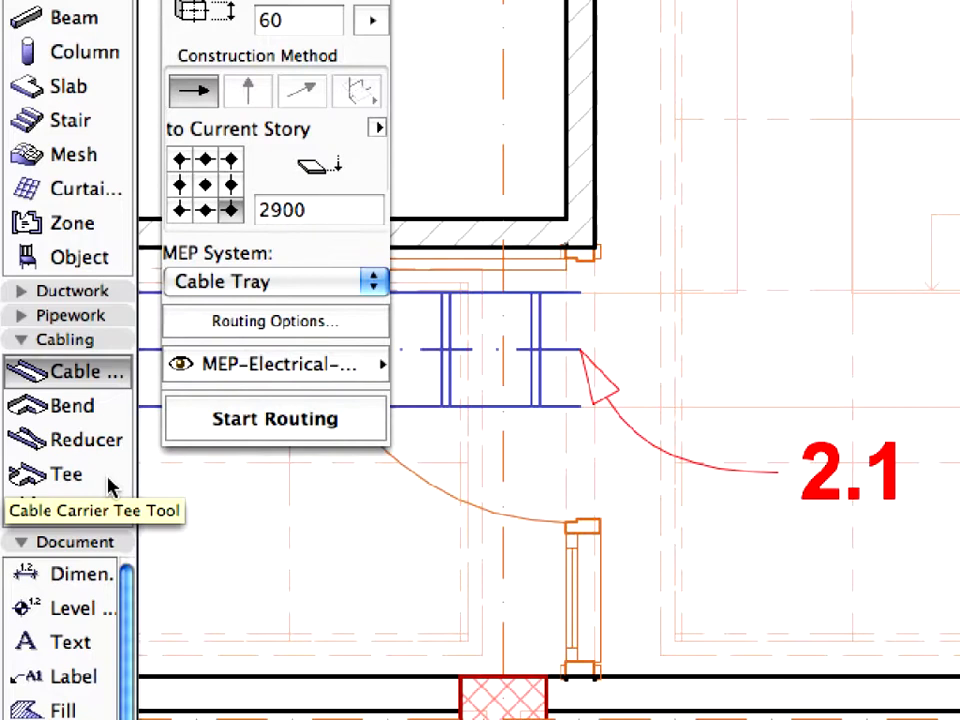
{"action": "left_click", "coordinate": [110, 487]}
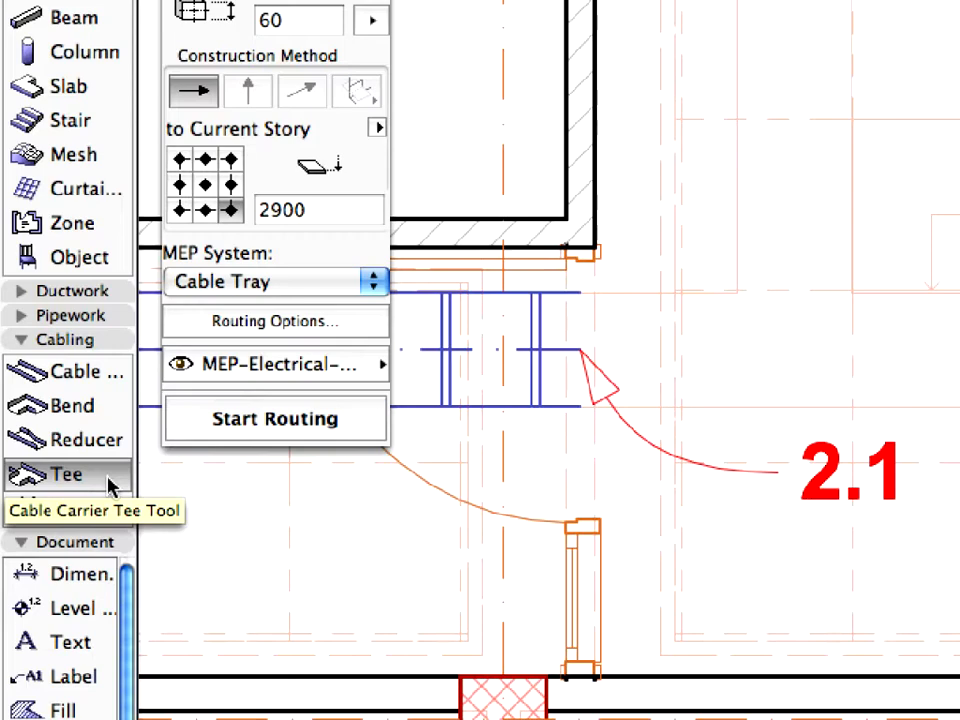
{"action": "double_click", "coordinate": [110, 484]}
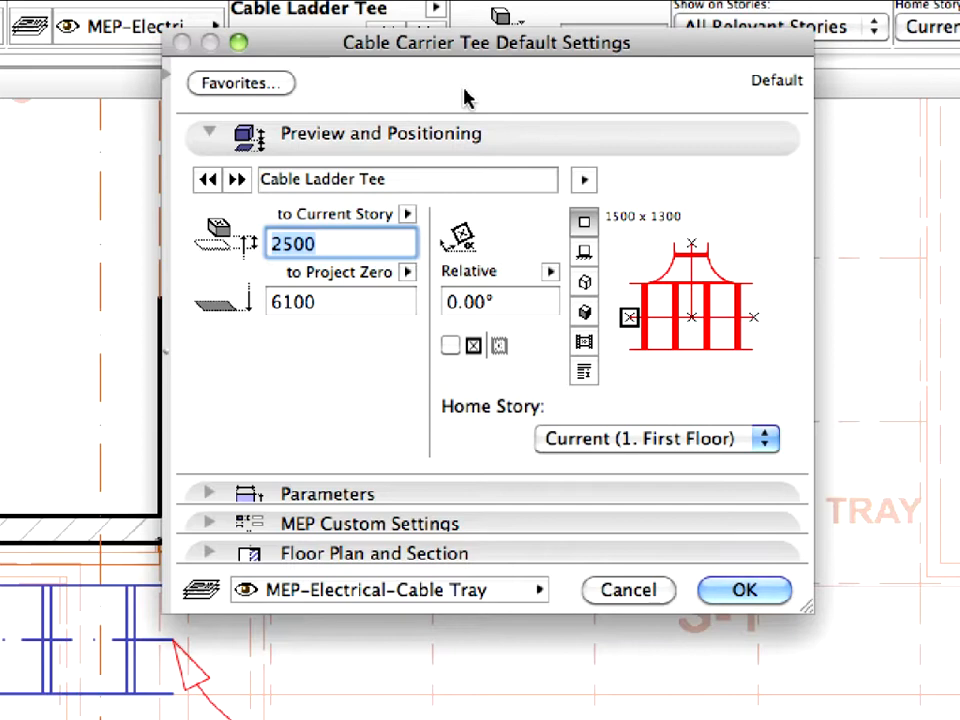
- In the tee's MEP custom settings, choose the Mitered type and keep the branch width at 400
{"action": "left_click", "coordinate": [491, 148]}
{"action": "left_click", "coordinate": [487, 200]}
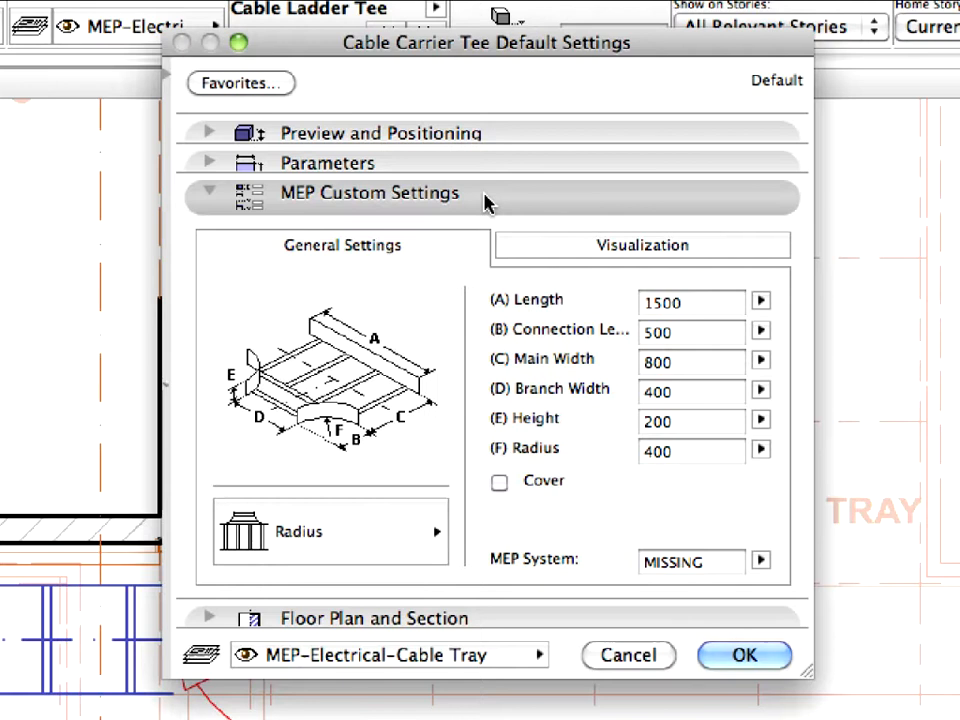
{"action": "left_click", "coordinate": [398, 537]}
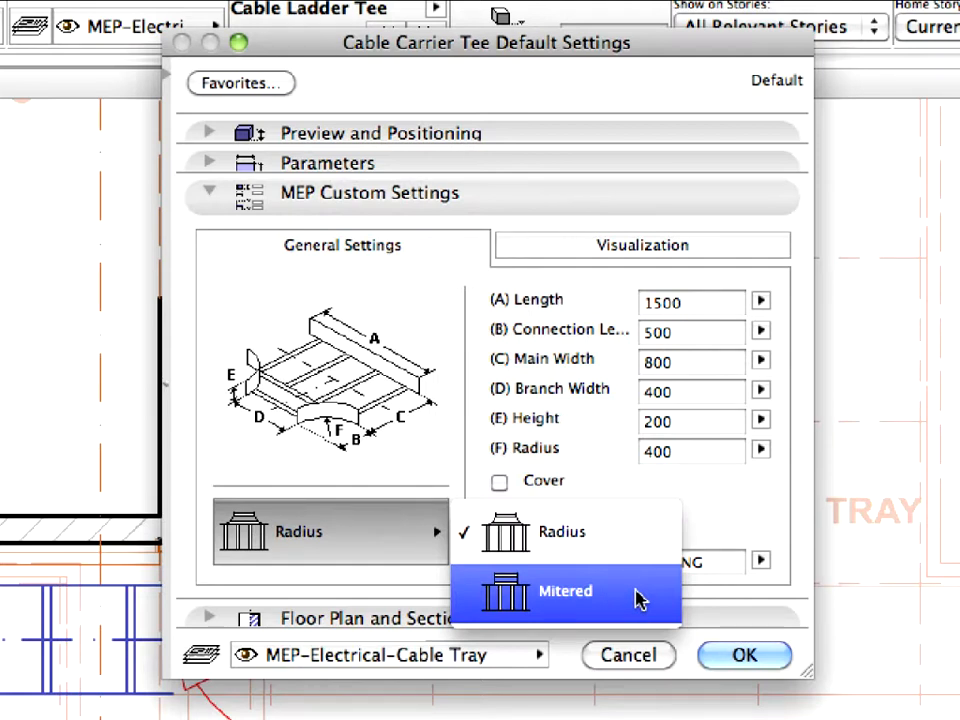
{"action": "left_click", "coordinate": [640, 598]}
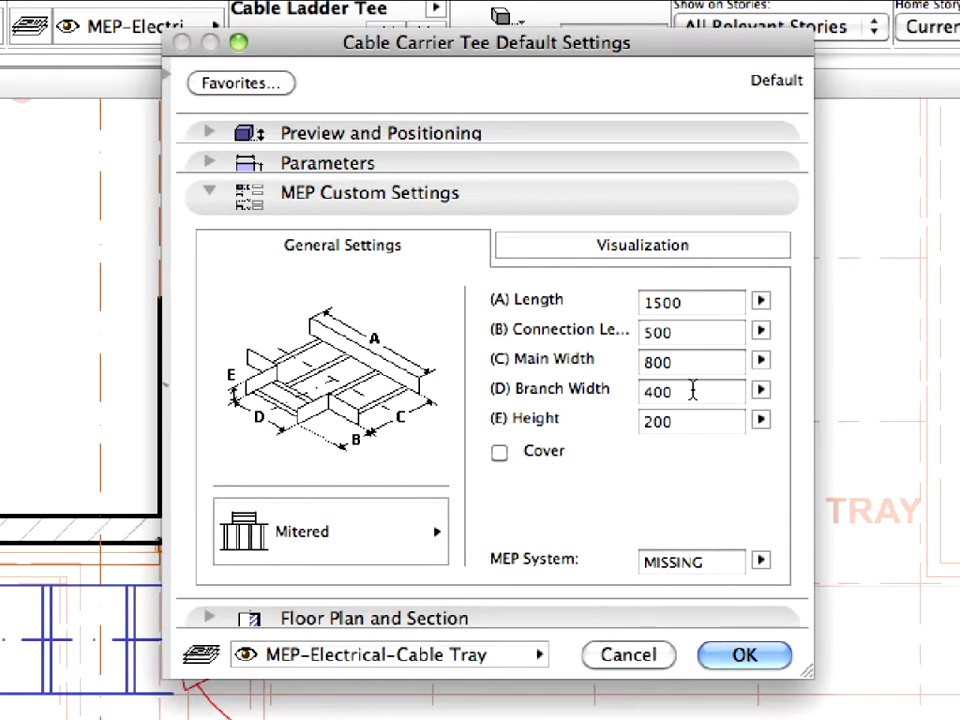
{"action": "left_click_drag", "start_coordinate": [695, 391], "coordinate": [629, 386]}
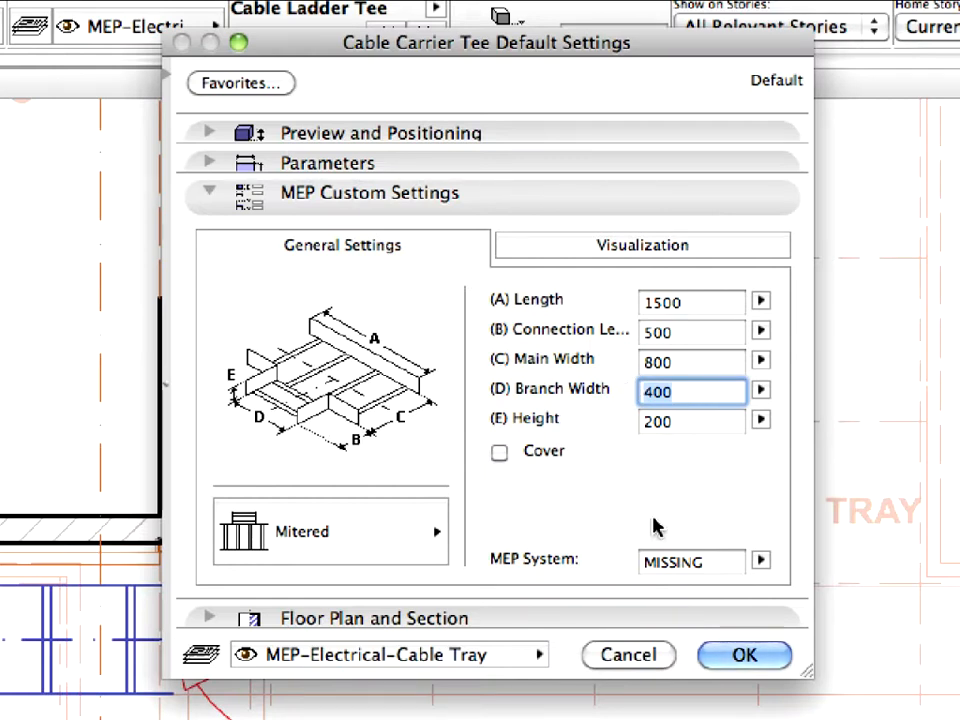
- Keep the tee on the MEP-Electrical-Cable Tray layer and assign it to the Cable Tray MEP system
{"action": "left_click", "coordinate": [513, 656]}
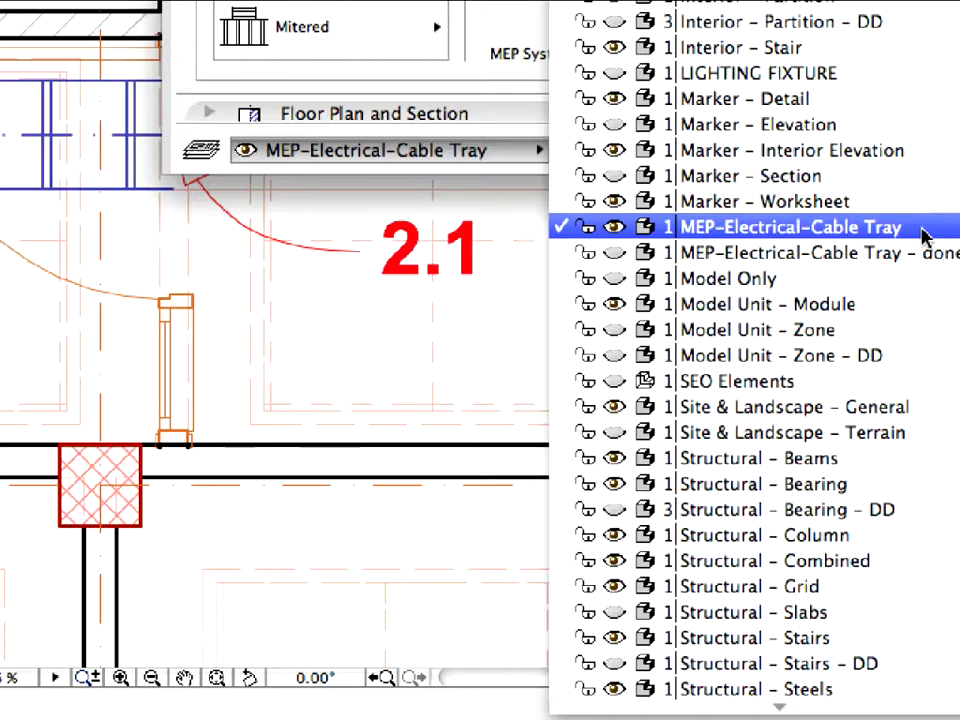
{"action": "left_click", "coordinate": [922, 230]}
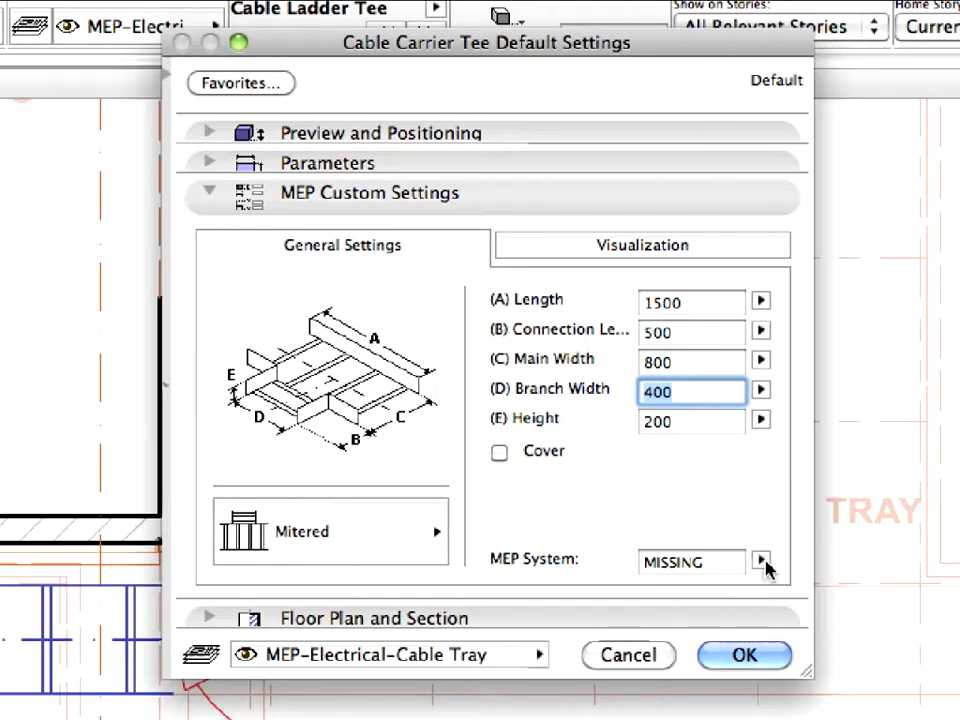
{"action": "left_click", "coordinate": [763, 563]}
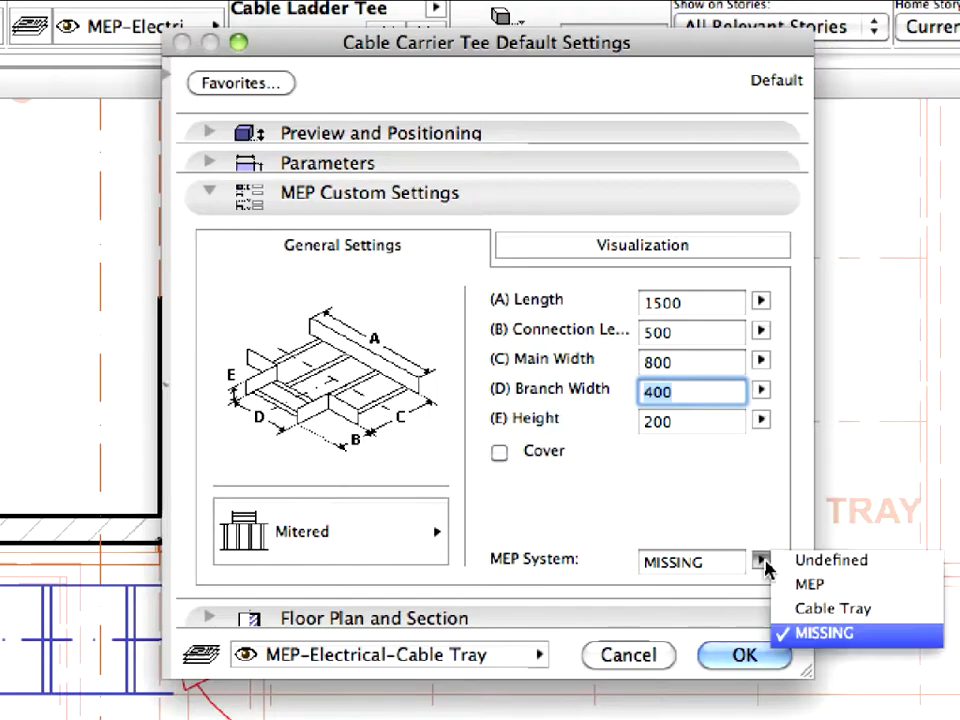
{"action": "left_click", "coordinate": [883, 612]}
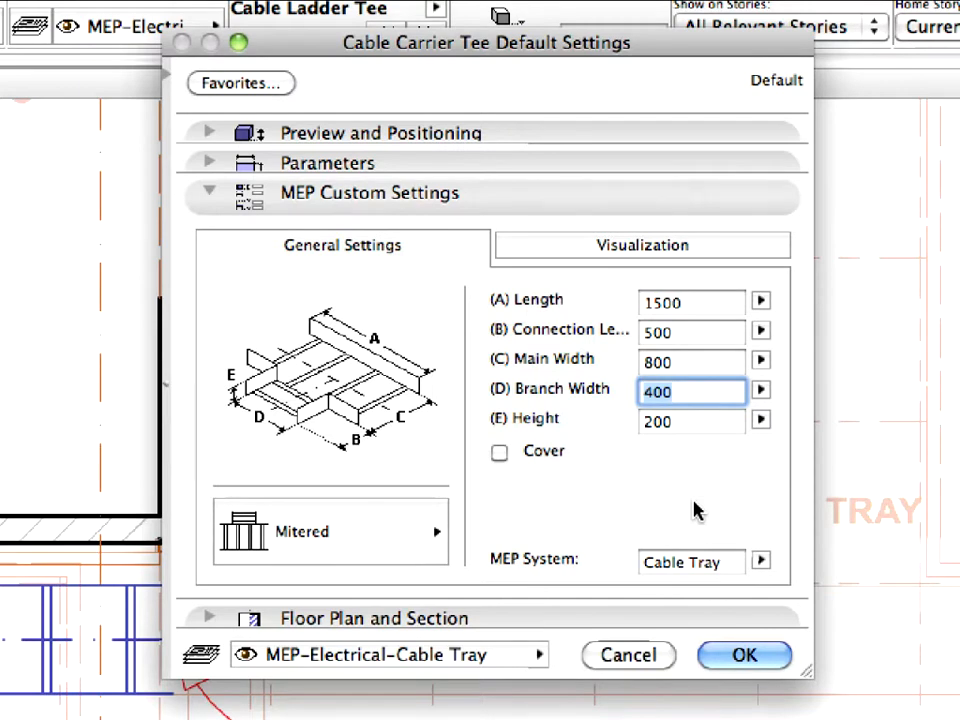
- Anchor the tee at the left end of its main run in the positioning preview and accept the default settings
{"action": "left_click", "coordinate": [547, 192]}
{"action": "left_click", "coordinate": [543, 142]}
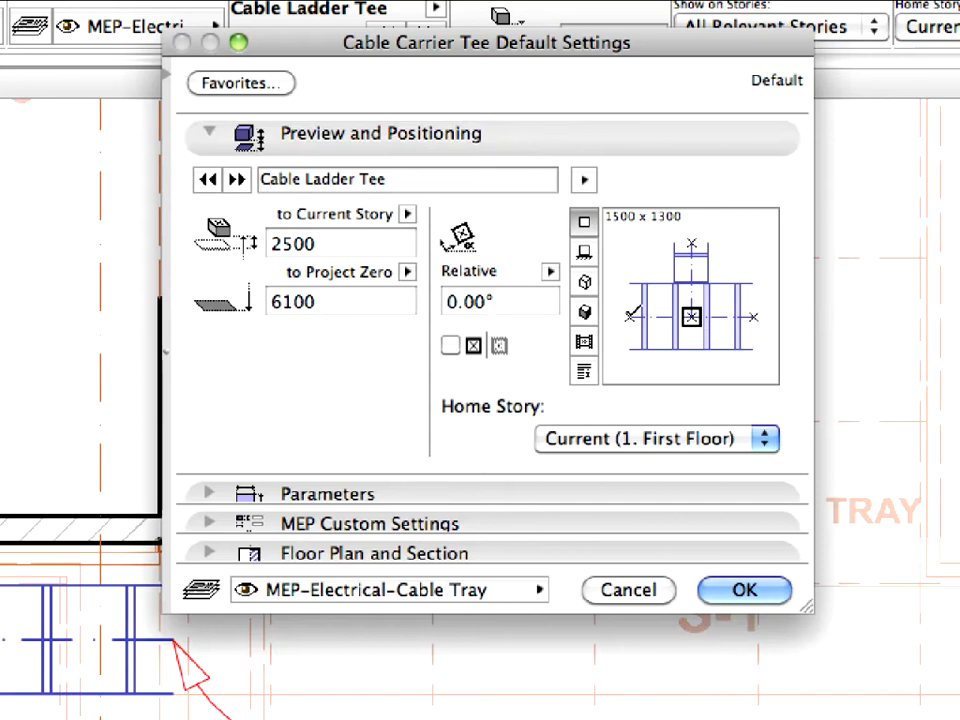
{"action": "left_click", "coordinate": [631, 315]}
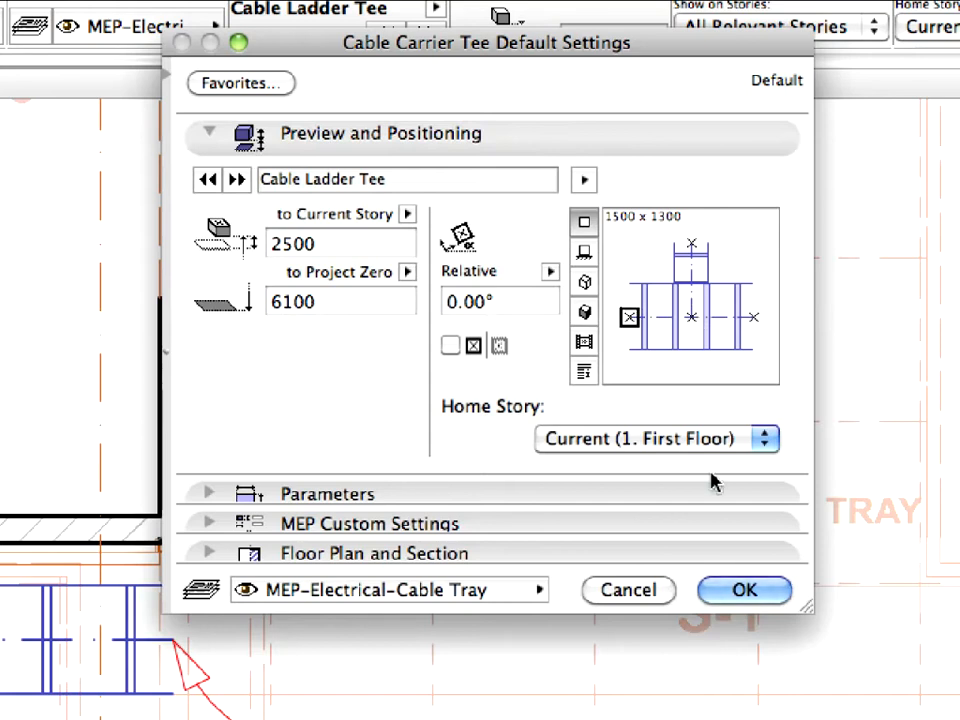
{"action": "left_click", "coordinate": [777, 592]}
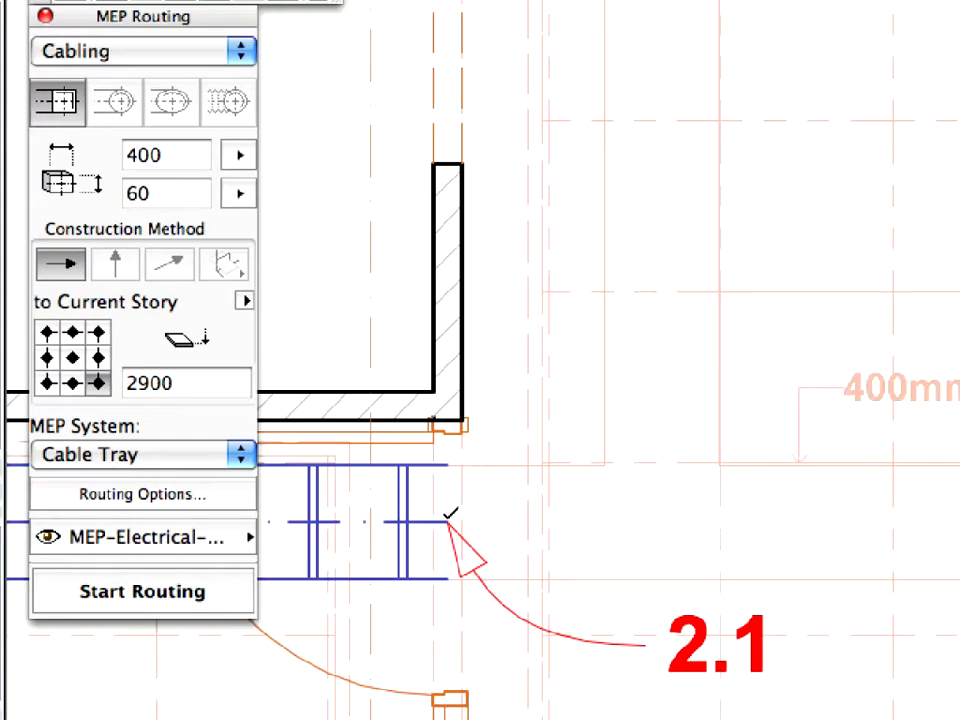
- Place the cable ladder tee on the tray's open end at marker 2.1, with its branch pointing up the plan
{"action": "left_click", "coordinate": [450, 514]}
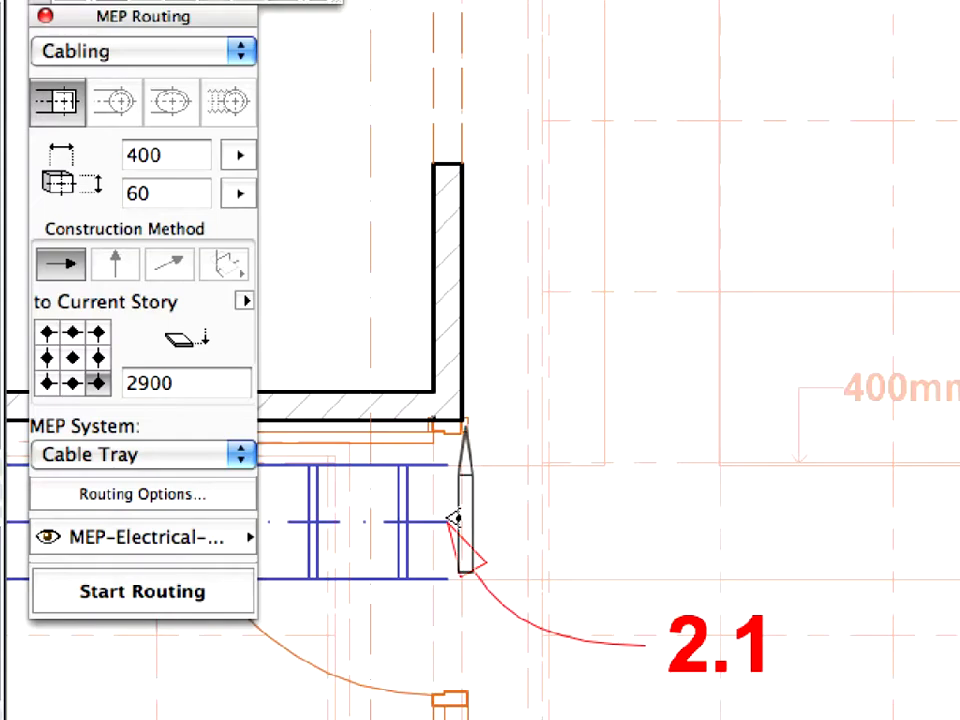
{"action": "left_click", "coordinate": [498, 333]}
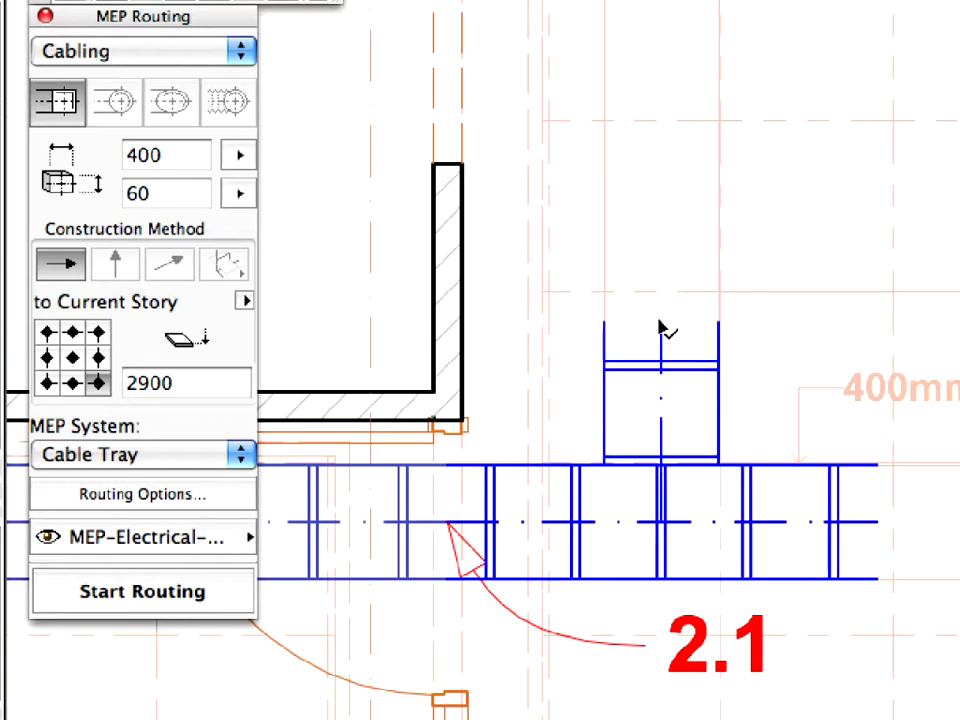
{"action": "mouse_move", "coordinate": [660, 328]}
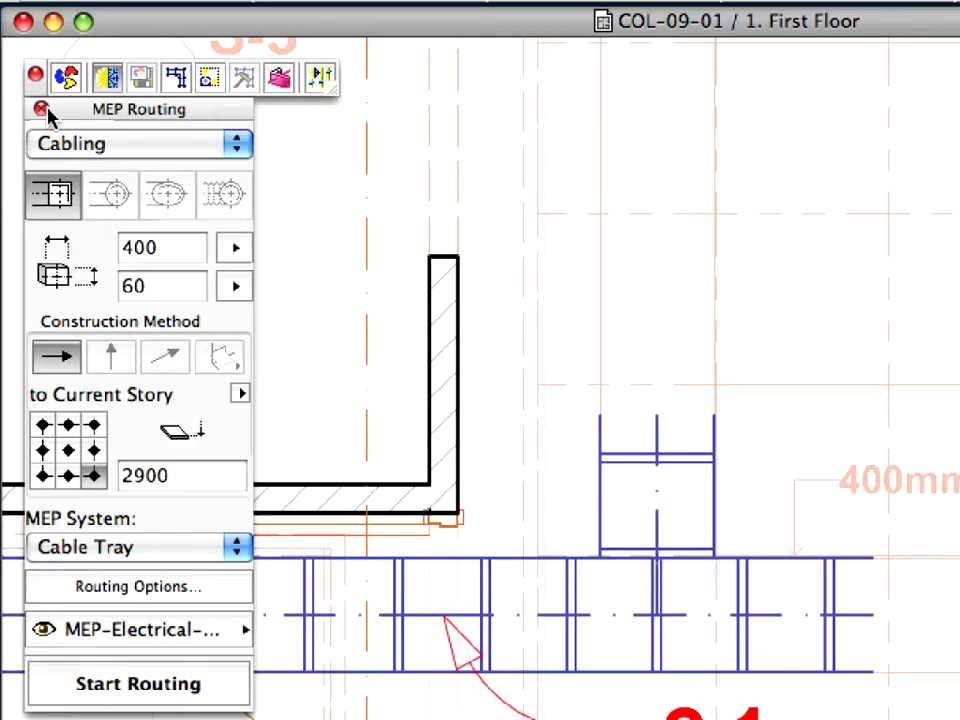
- Close the MEP Routing palette and open the saved 9.4.4 Cable Tray view
{"action": "left_click", "coordinate": [41, 109]}
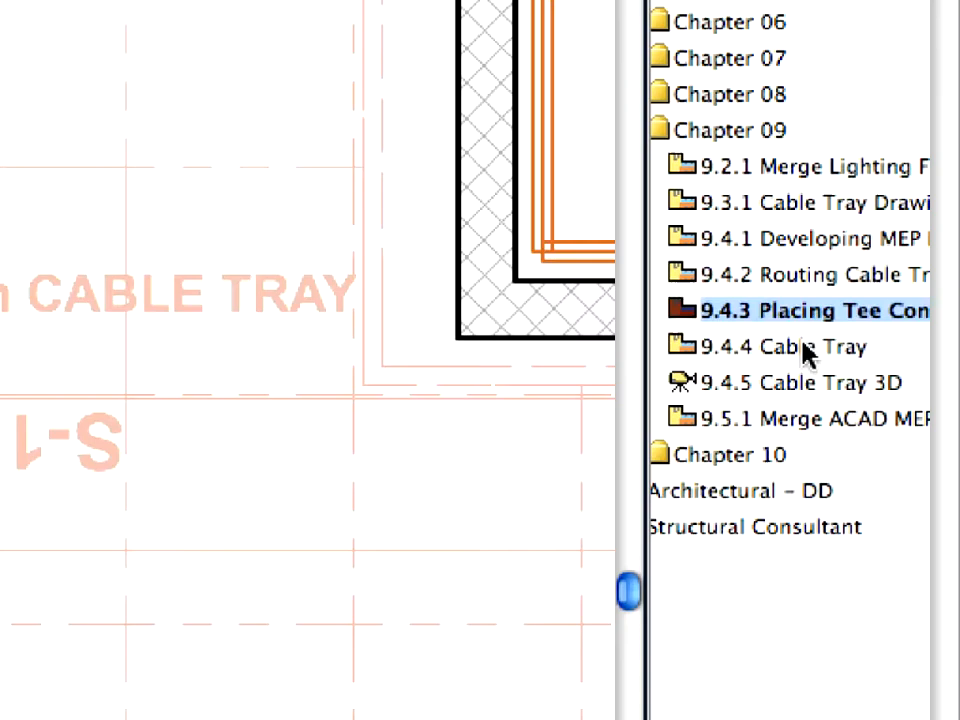
{"action": "left_click", "coordinate": [800, 352]}
{"action": "double_click", "coordinate": [765, 352]}
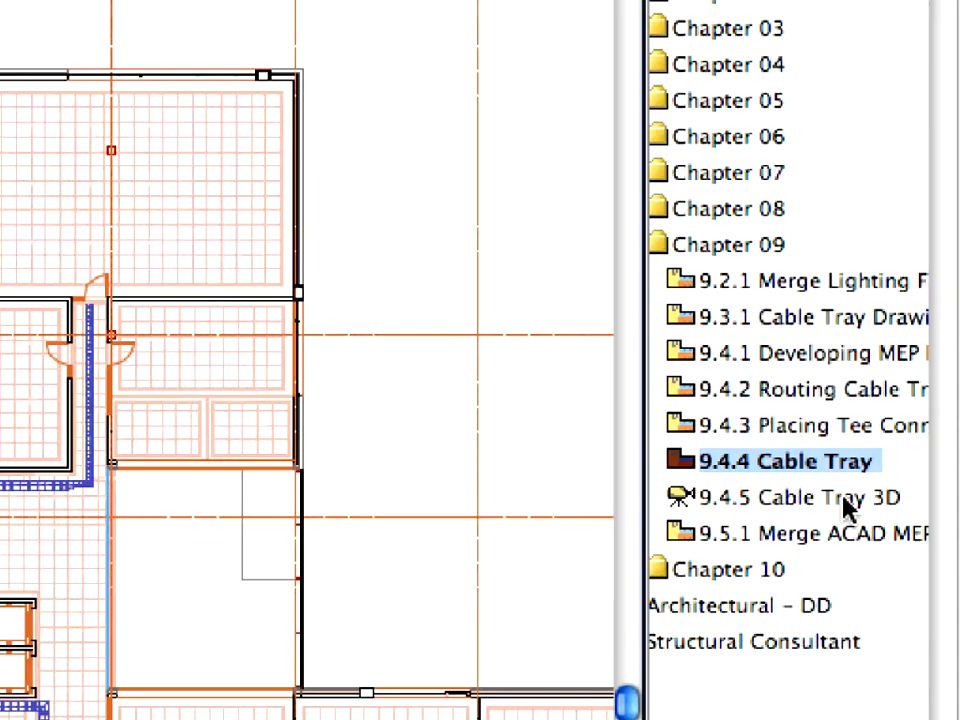
- Open the 9.4.5 Cable Tray 3D view and examine the tee junction and the tray runs around the stairwell up close
{"action": "left_click", "coordinate": [845, 498]}
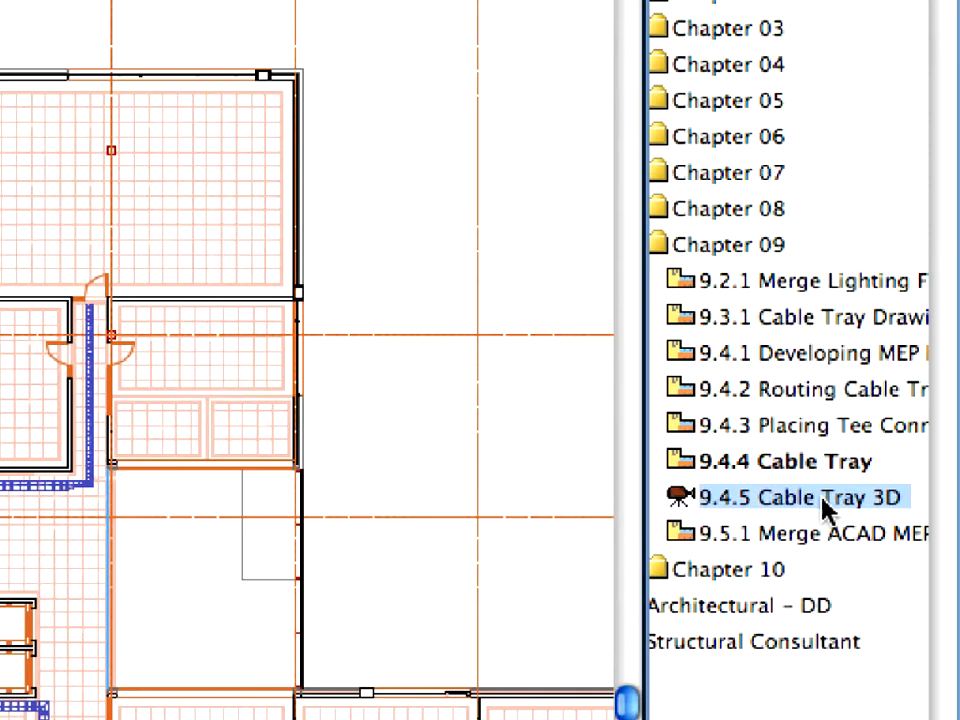
{"action": "double_click", "coordinate": [823, 503]}
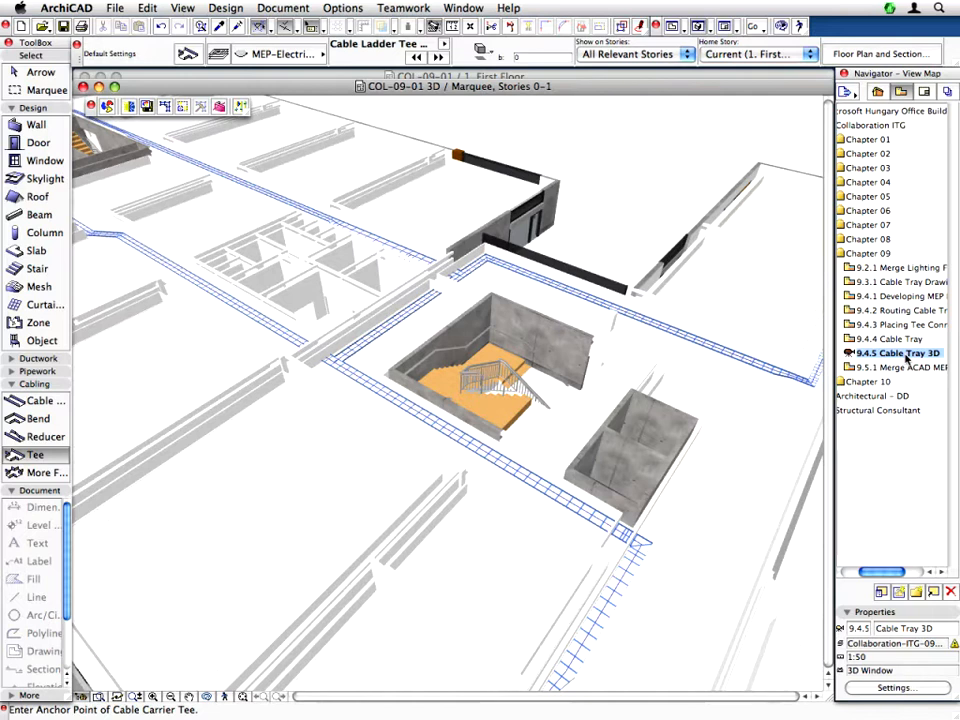
{"action": "scroll", "coordinate": [310, 361], "scroll_direction": "up", "scroll_amount": 3}
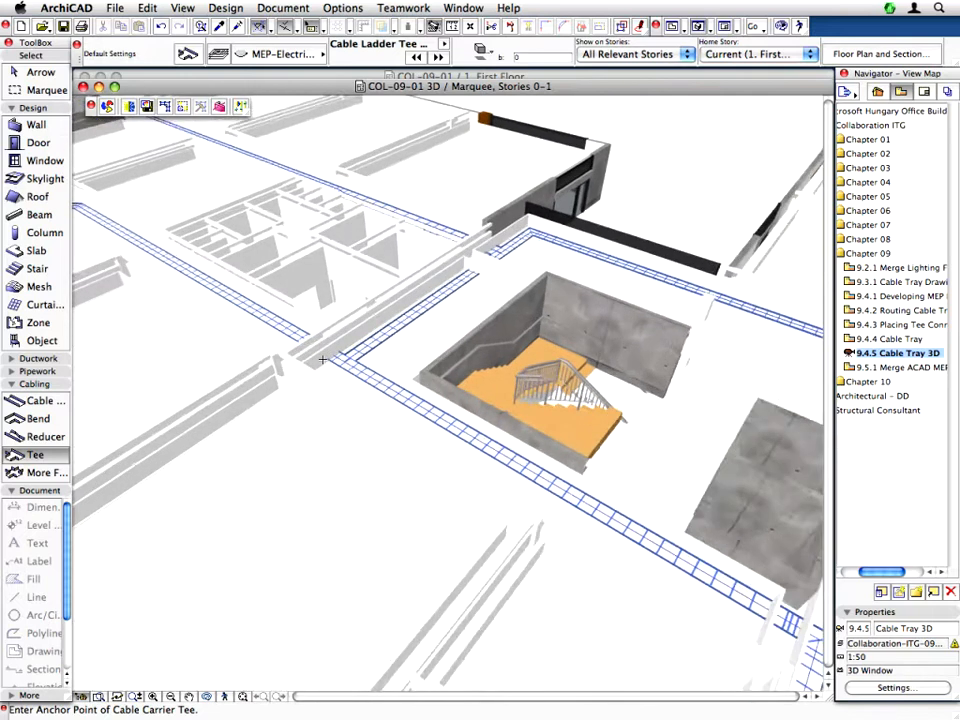
{"action": "scroll", "coordinate": [322, 358], "scroll_direction": "up", "scroll_amount": 5}
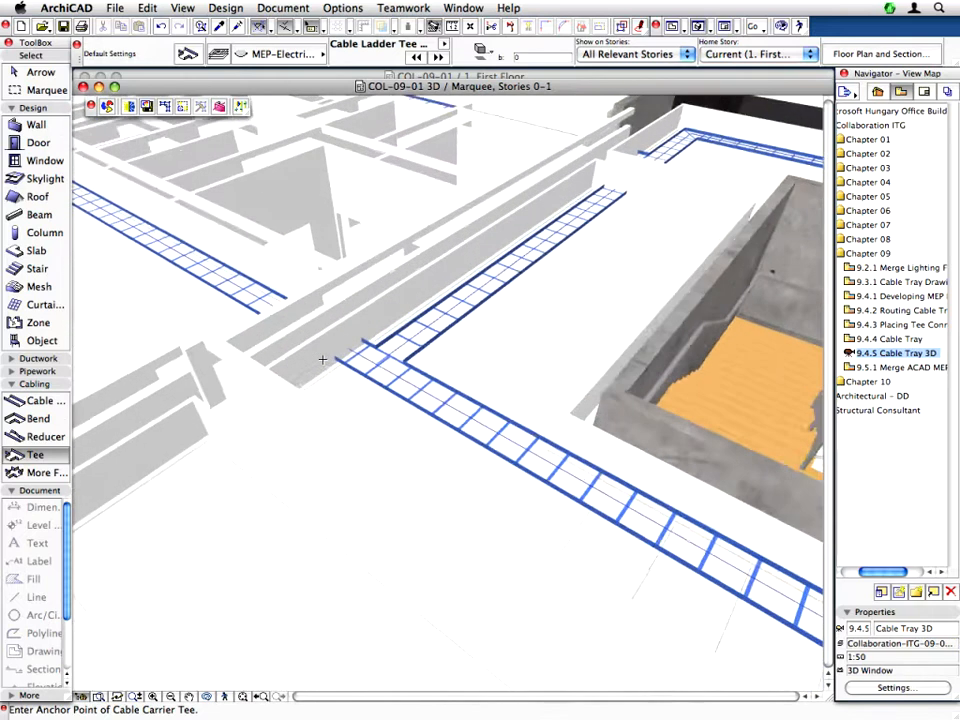
{"action": "scroll", "coordinate": [322, 358], "scroll_direction": "up", "scroll_amount": 3}
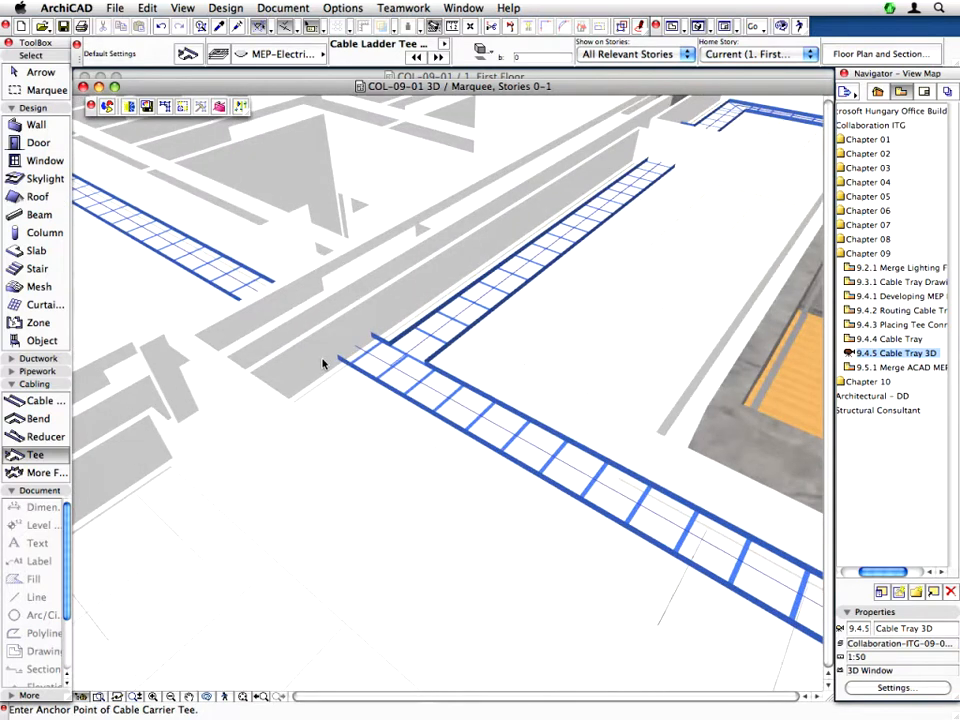
{"action": "scroll", "coordinate": [322, 363], "scroll_direction": "up", "scroll_amount": 3}
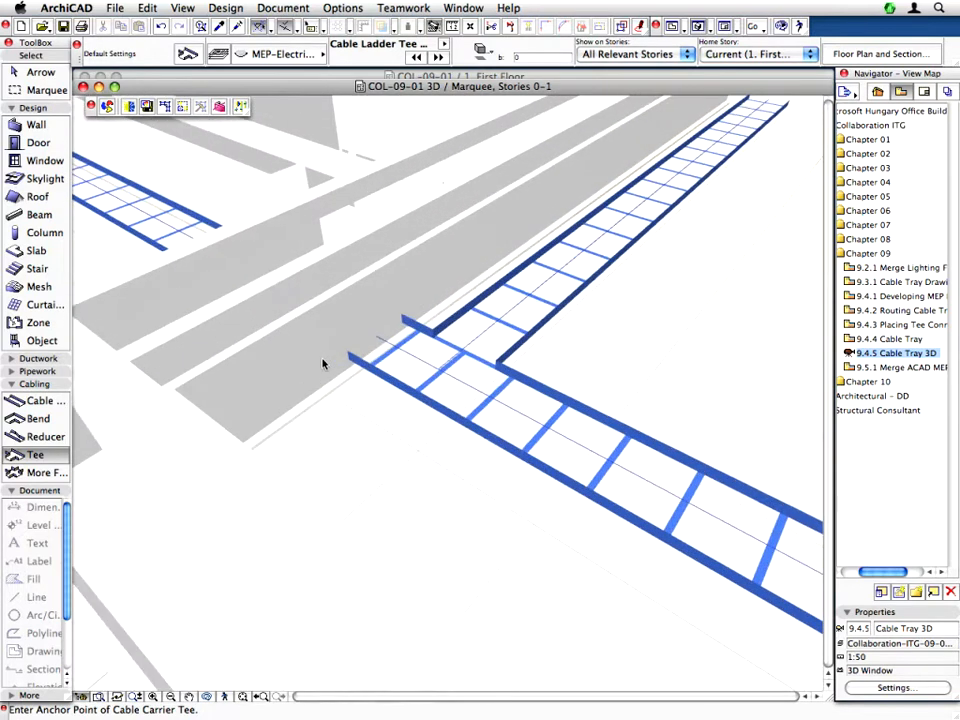
{"action": "scroll", "coordinate": [322, 363], "scroll_direction": "up", "scroll_amount": 3}
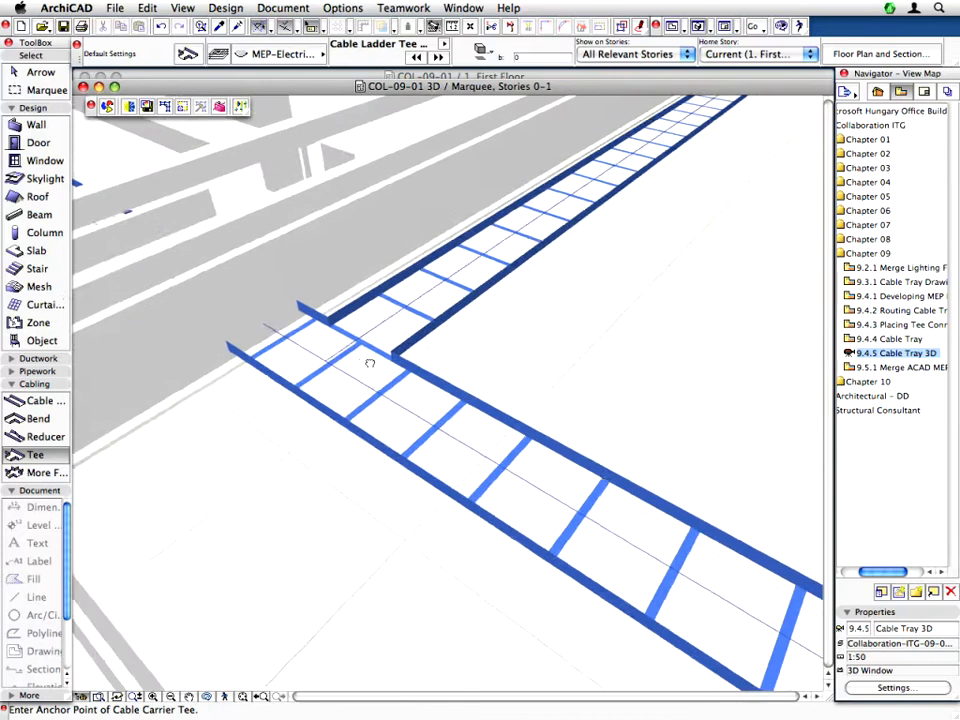
{"action": "middle_click_drag", "start_coordinate": [369, 363], "coordinate": [731, 369]}
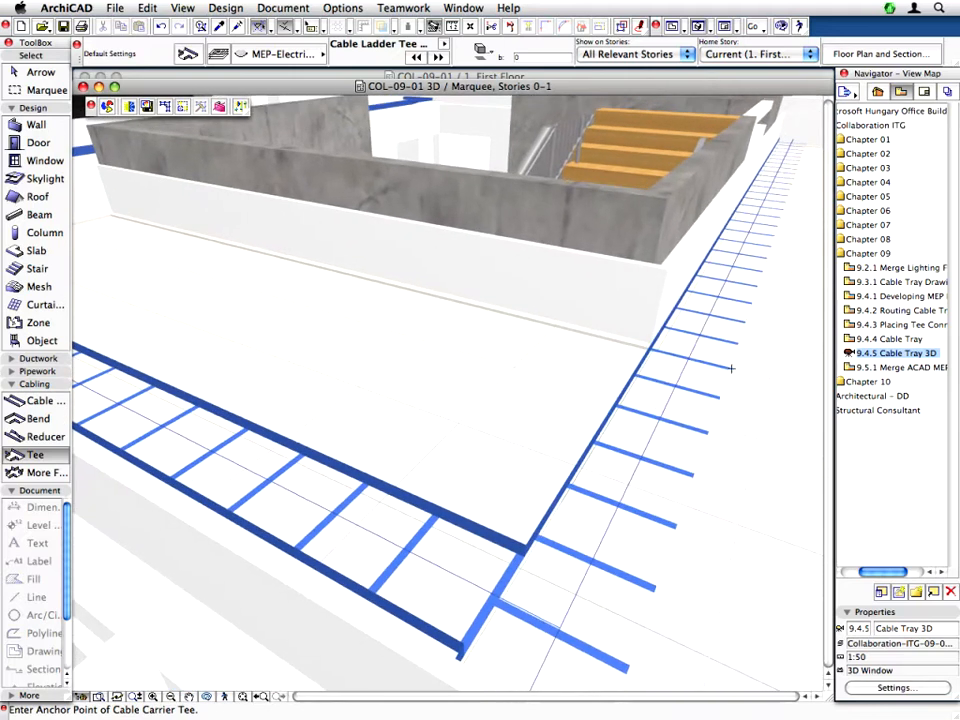